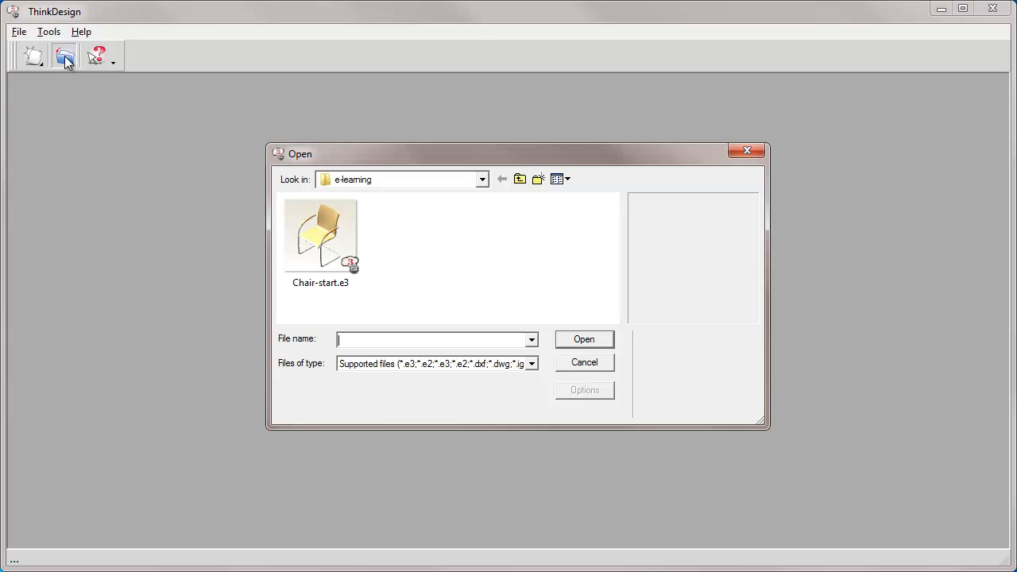
Open the chair model file Chair-start.e3
{"action": "type", "text": "Chair-start.e3"}
{"action": "left_click", "coordinate": [585, 342]}
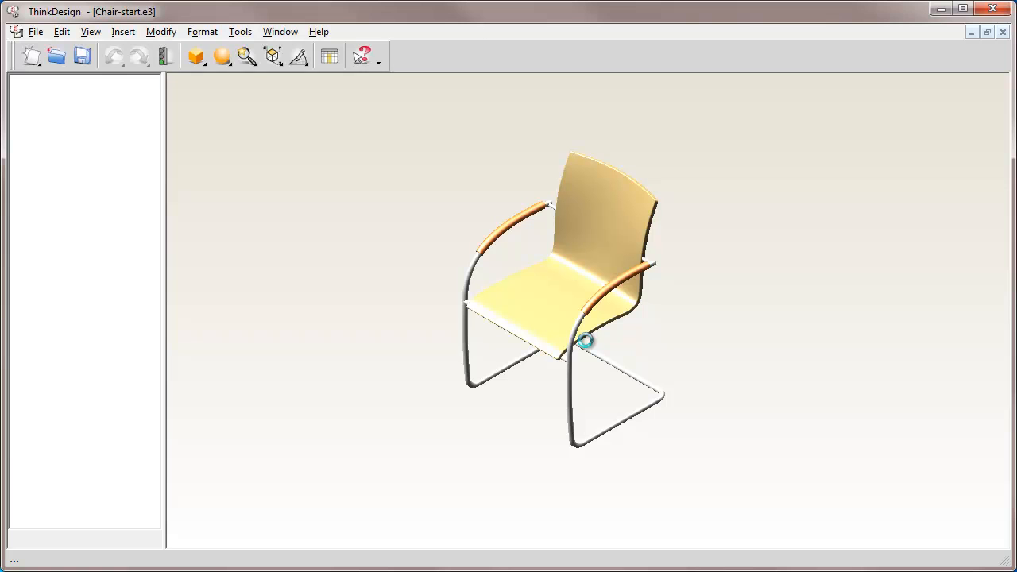
Display the floating Orientation palette and place it fully inside the window, clear of the chair
{"action": "left_click", "coordinate": [91, 32]}
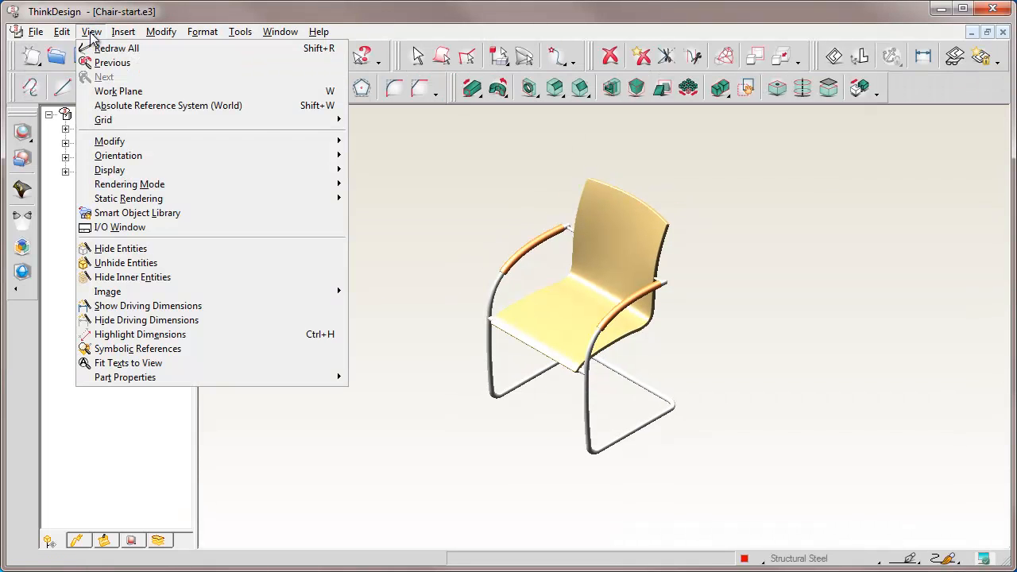
{"action": "mouse_move", "coordinate": [341, 161]}
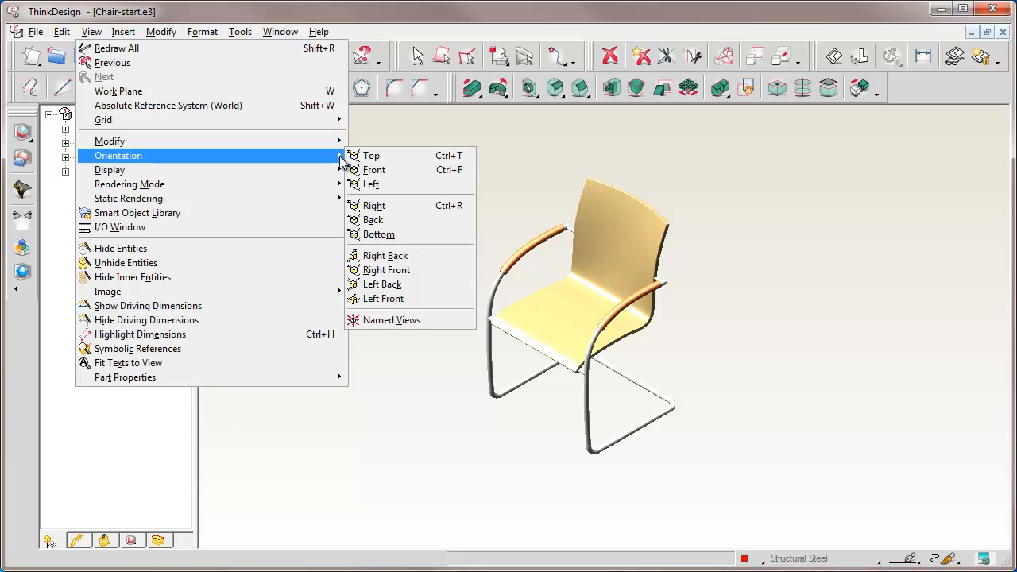
{"action": "left_click", "coordinate": [384, 299]}
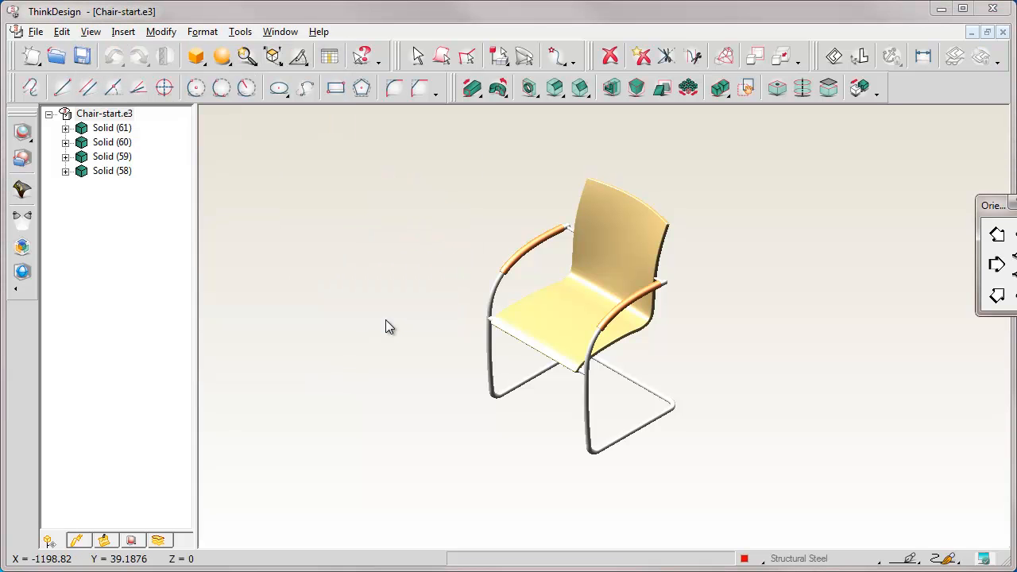
{"action": "left_click_drag", "start_coordinate": [992, 207], "coordinate": [920, 131]}
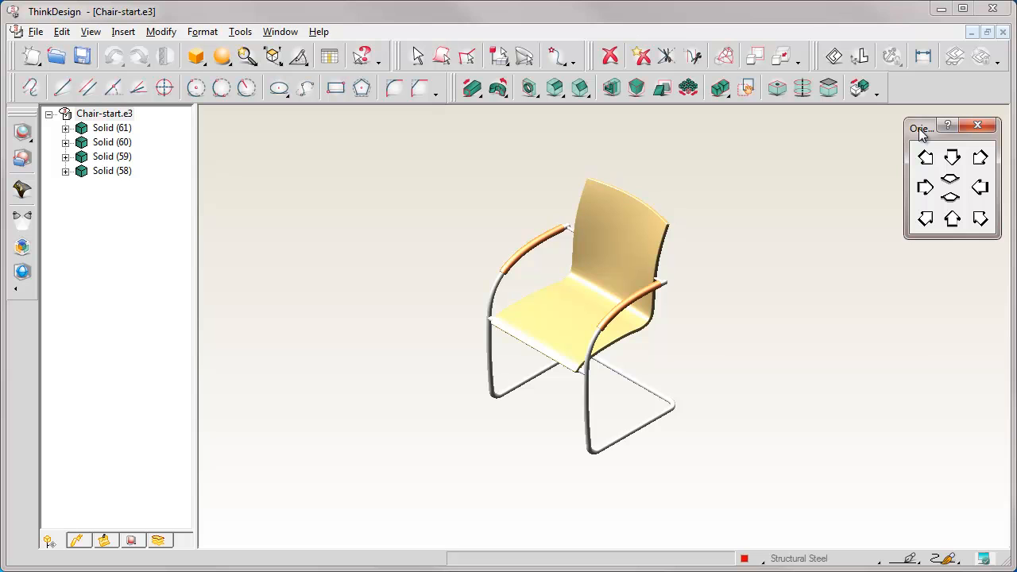
Examine the chair from several isometric and side orientations, ending in the isometric view that faces the seat's front
{"action": "left_click", "coordinate": [981, 159]}
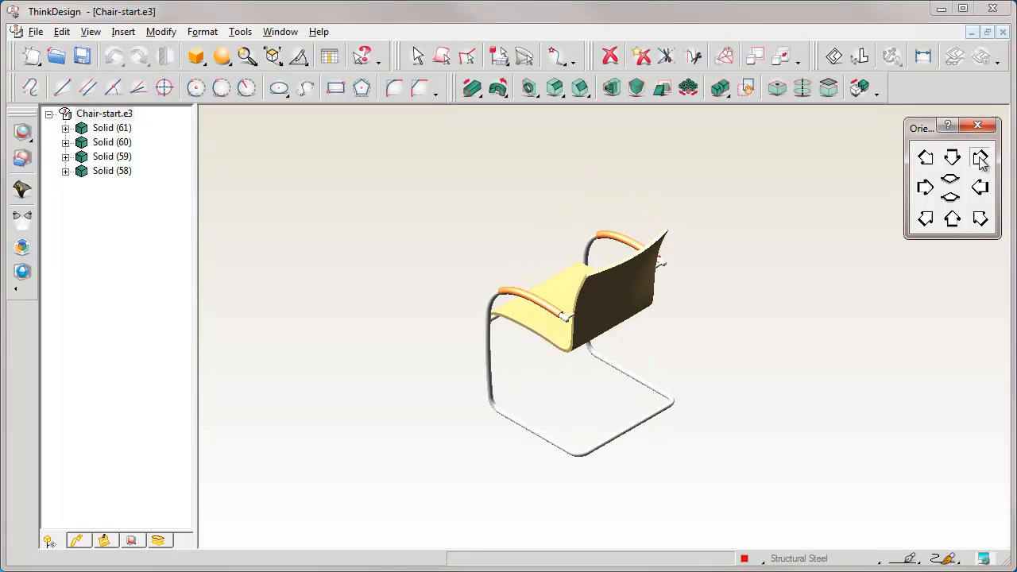
{"action": "left_click", "coordinate": [926, 220]}
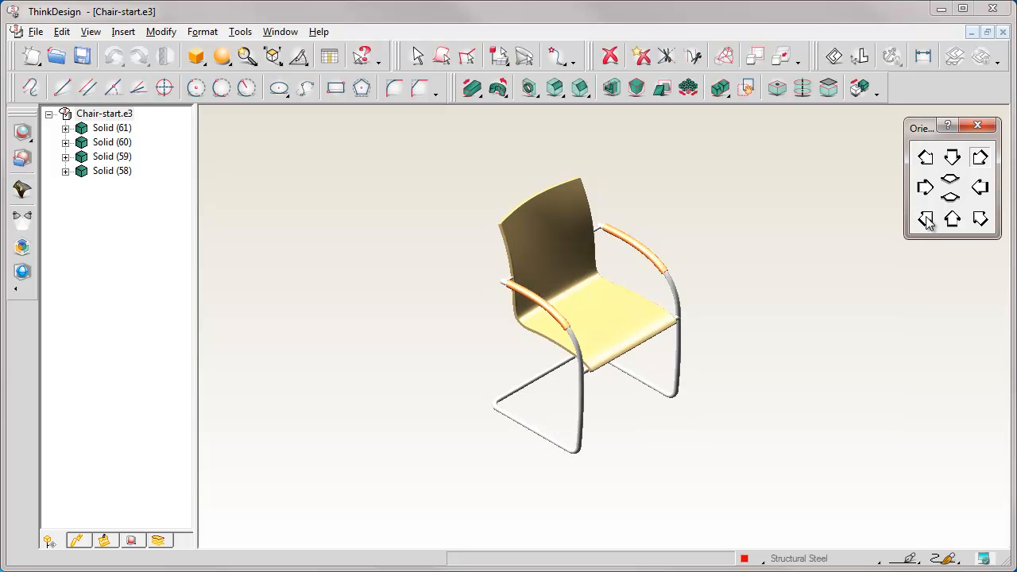
{"action": "left_click", "coordinate": [925, 158]}
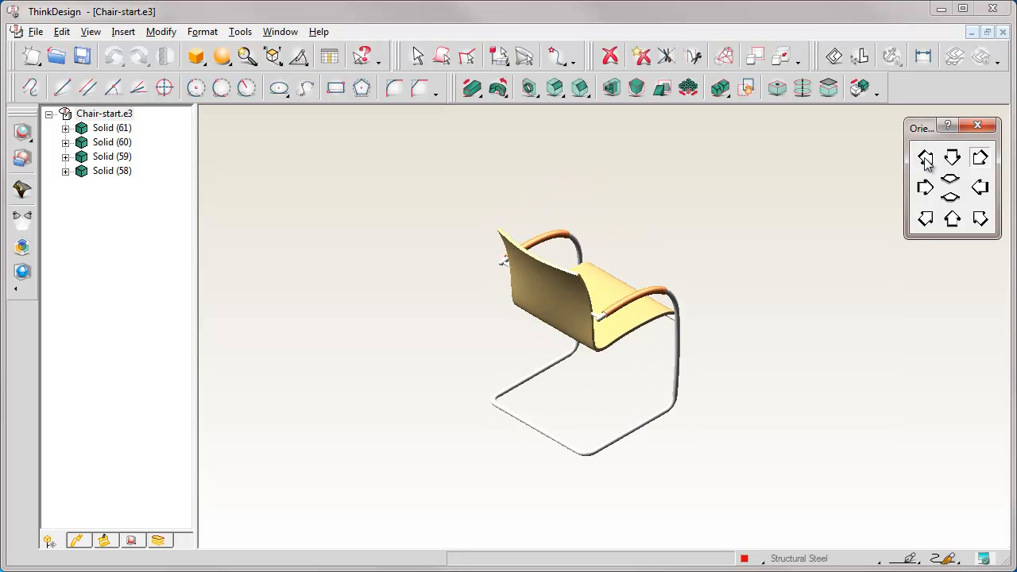
{"action": "left_click", "coordinate": [980, 188]}
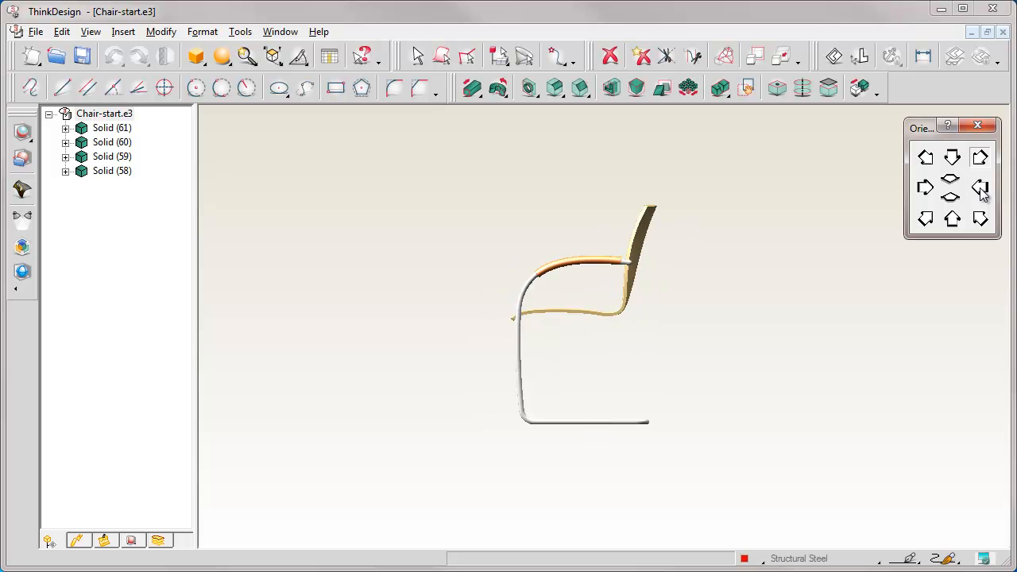
{"action": "left_click", "coordinate": [926, 188]}
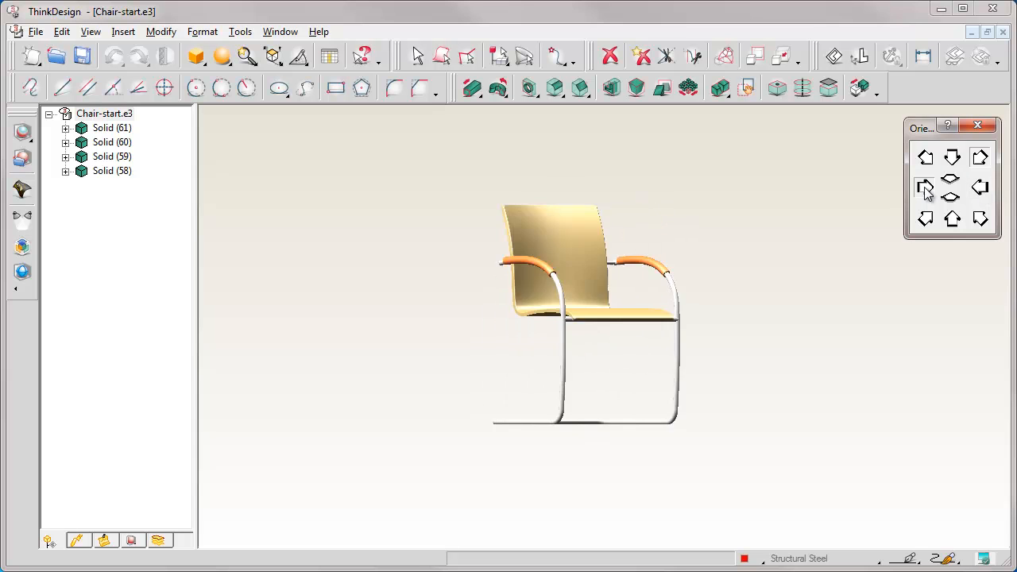
{"action": "left_click", "coordinate": [981, 220]}
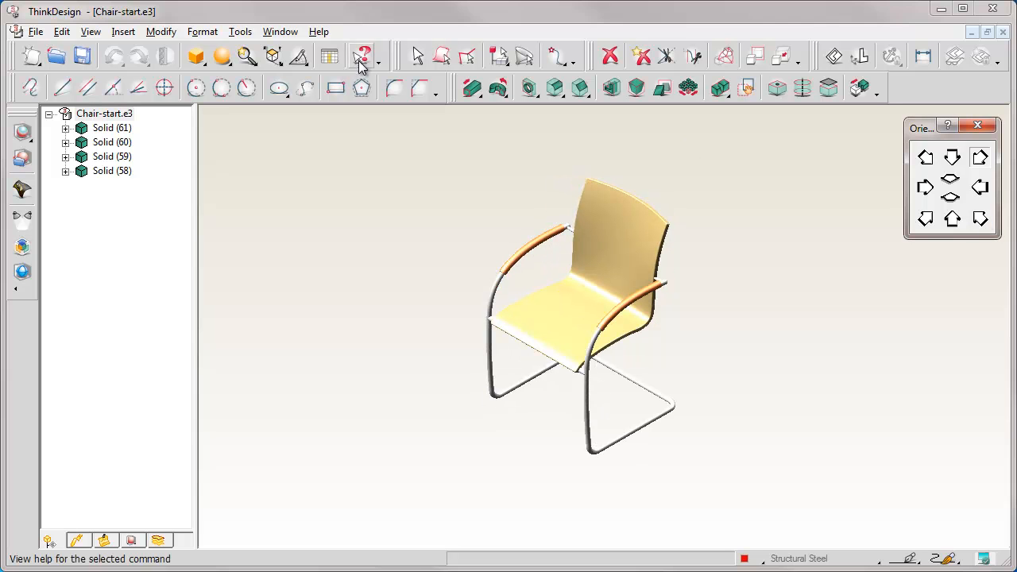
Turn off Dynamic highlighting in the Input section of the system options
{"action": "left_click", "coordinate": [241, 31]}
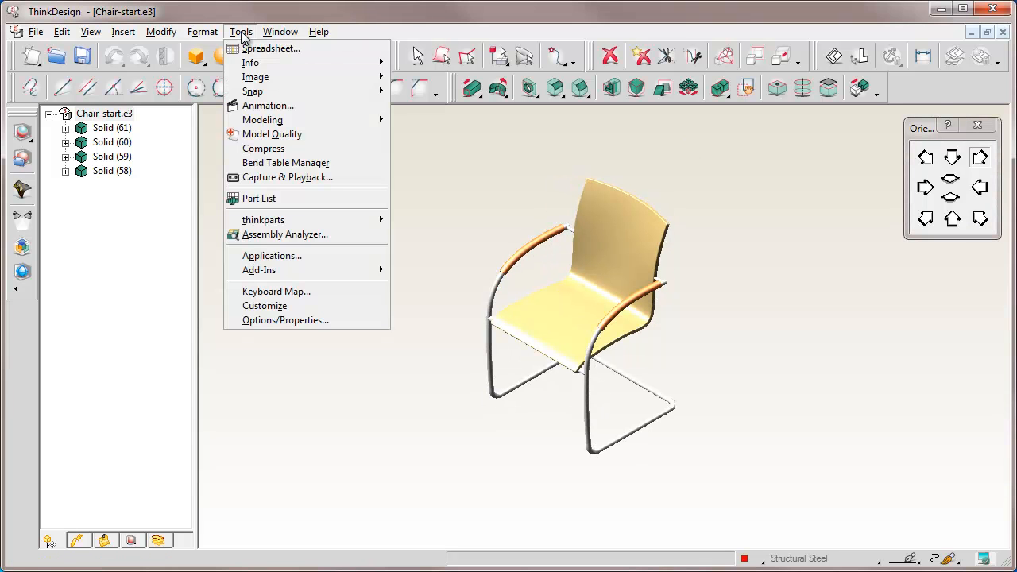
{"action": "left_click", "coordinate": [286, 321]}
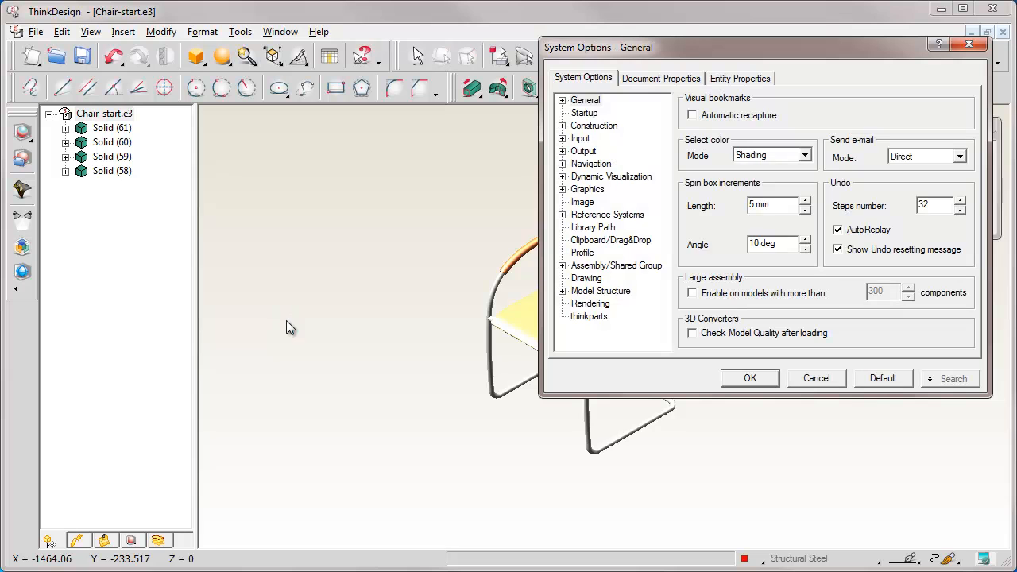
{"action": "left_click", "coordinate": [581, 140]}
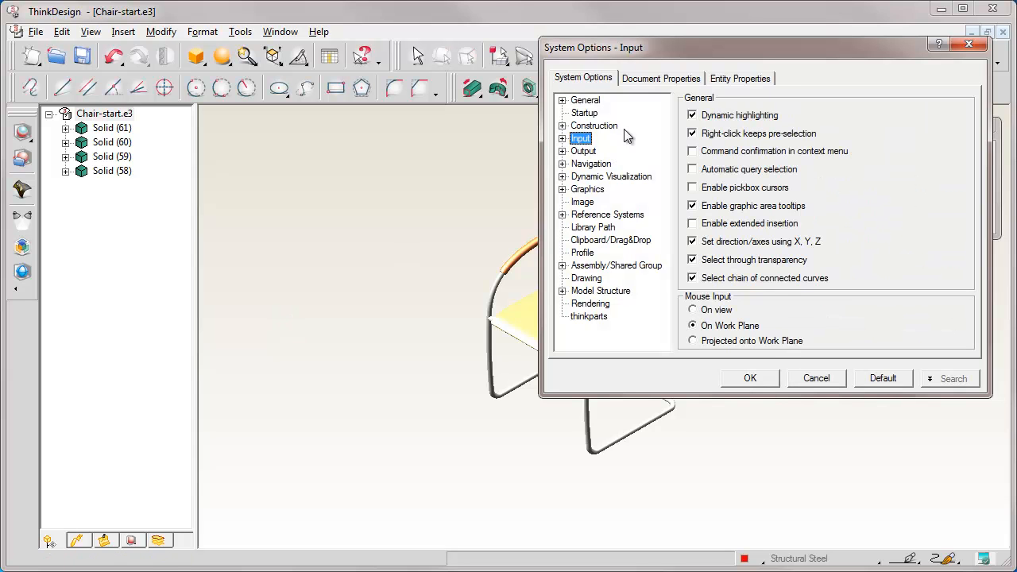
{"action": "left_click", "coordinate": [692, 115]}
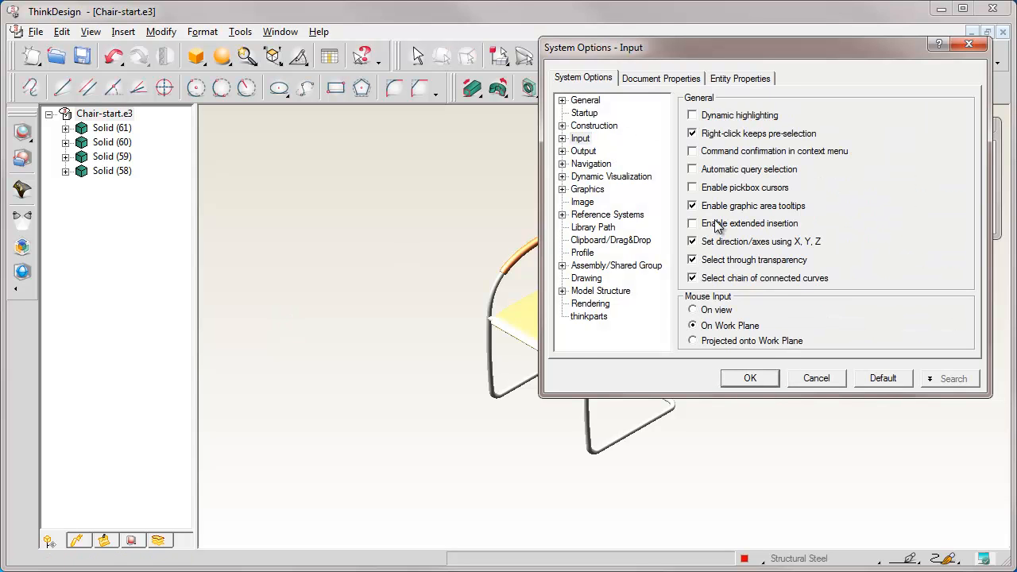
{"action": "left_click", "coordinate": [749, 378]}
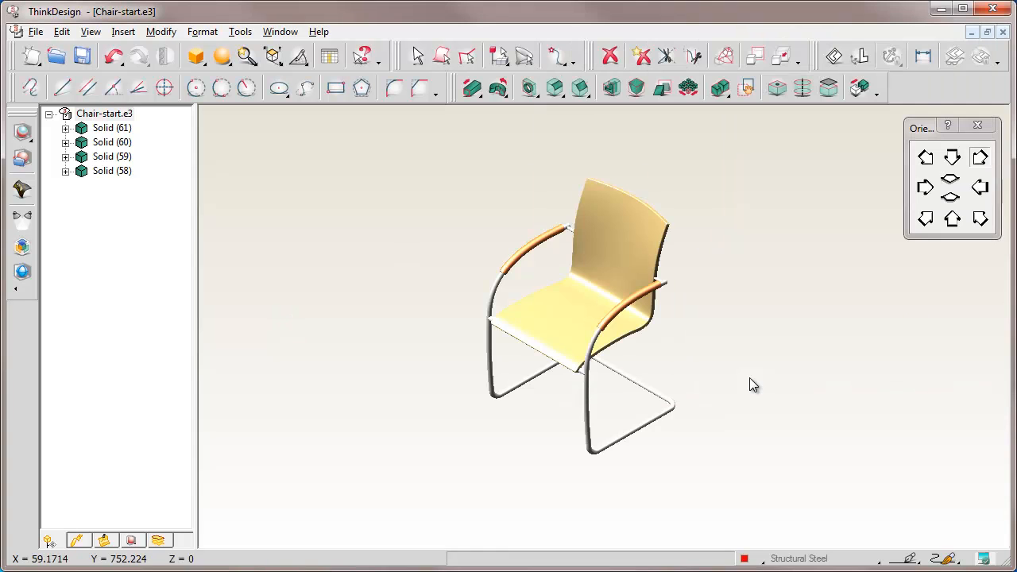
Switch the model's rendering mode to the realistic display with a dark gradient background and reflections, keeping the front isometric orientation
{"action": "left_click", "coordinate": [223, 59]}
{"action": "left_click", "coordinate": [248, 92]}
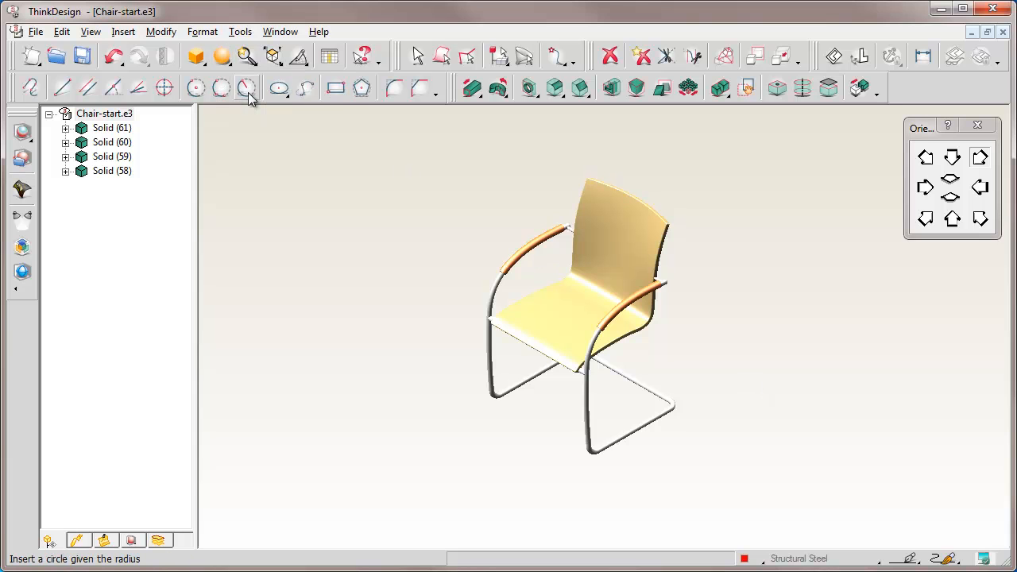
{"action": "middle_click_drag", "start_coordinate": [459, 407], "coordinate": [554, 389]}
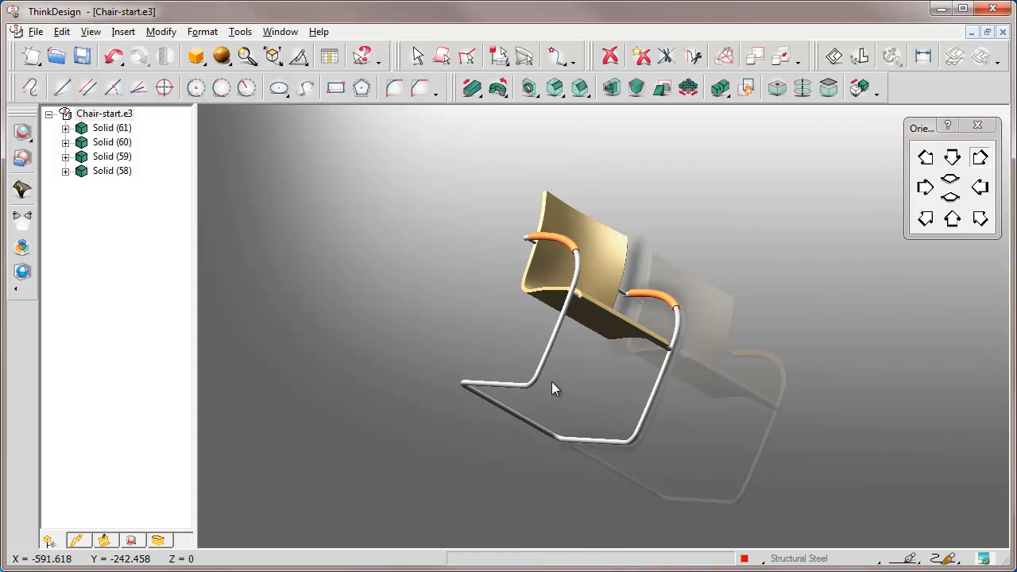
{"action": "middle_click_drag", "start_coordinate": [669, 408], "coordinate": [609, 384]}
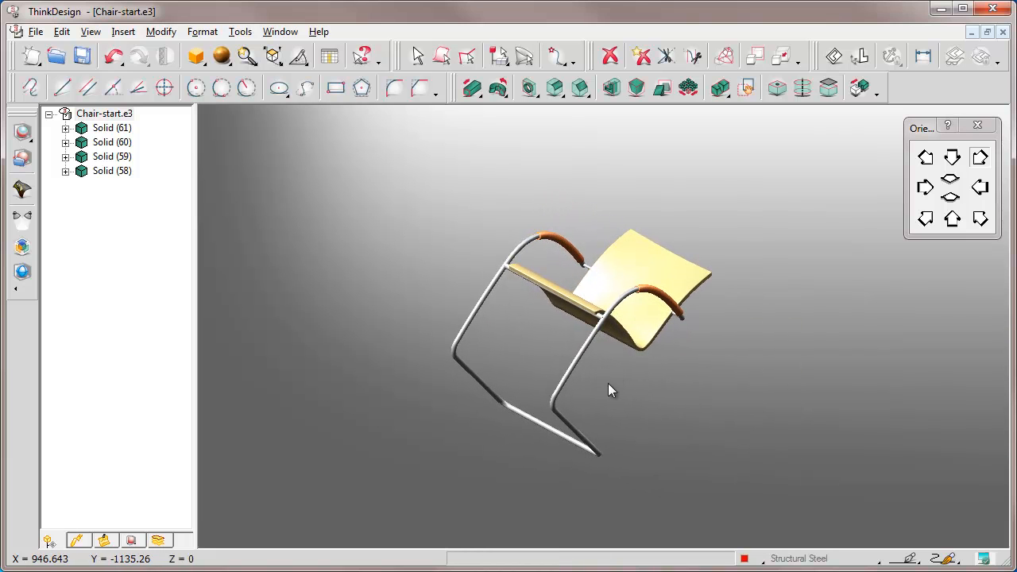
{"action": "left_click", "coordinate": [980, 219]}
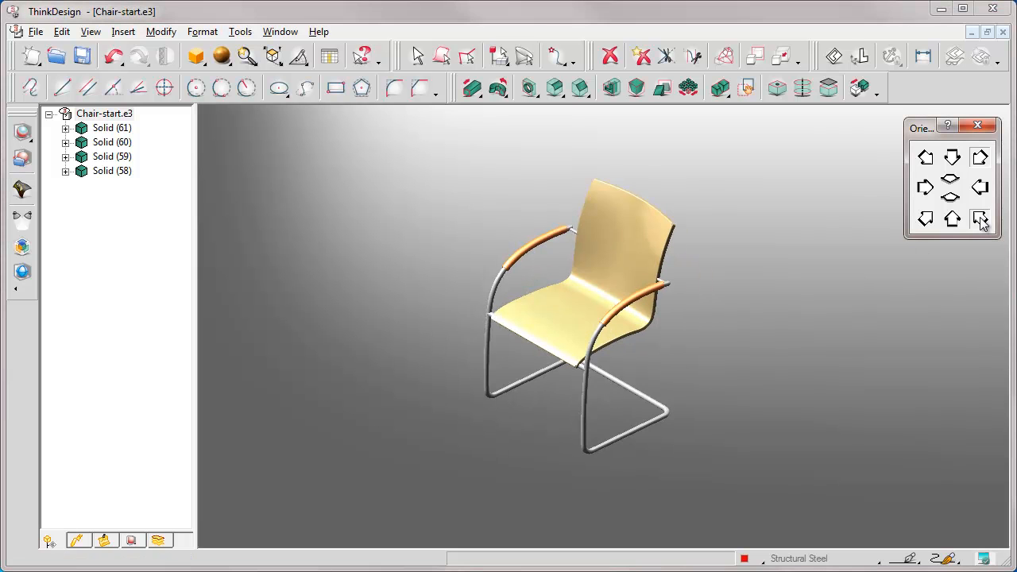
Set the ground from the current isometric view so the chair's shadow and reflection fall beneath its legs
{"action": "right_click", "coordinate": [377, 217]}
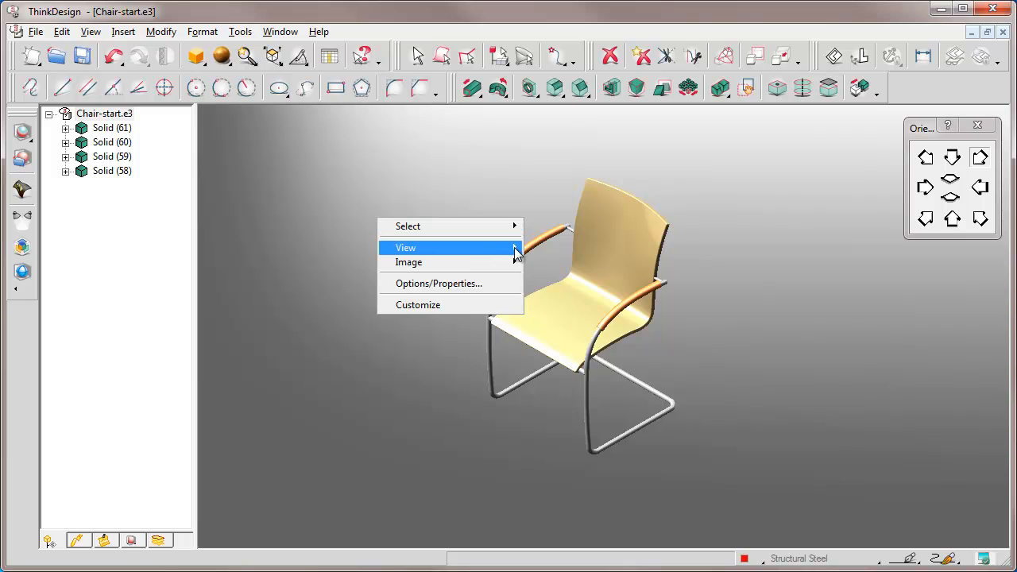
{"action": "mouse_move", "coordinate": [515, 248]}
{"action": "left_click", "coordinate": [562, 383]}
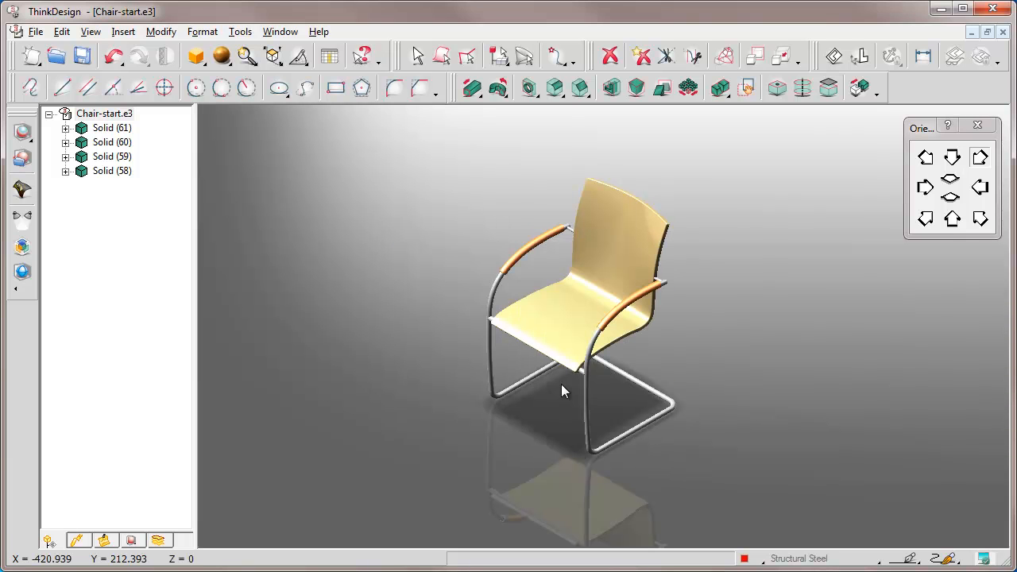
{"action": "middle_click_drag", "start_coordinate": [568, 309], "coordinate": [561, 260]}
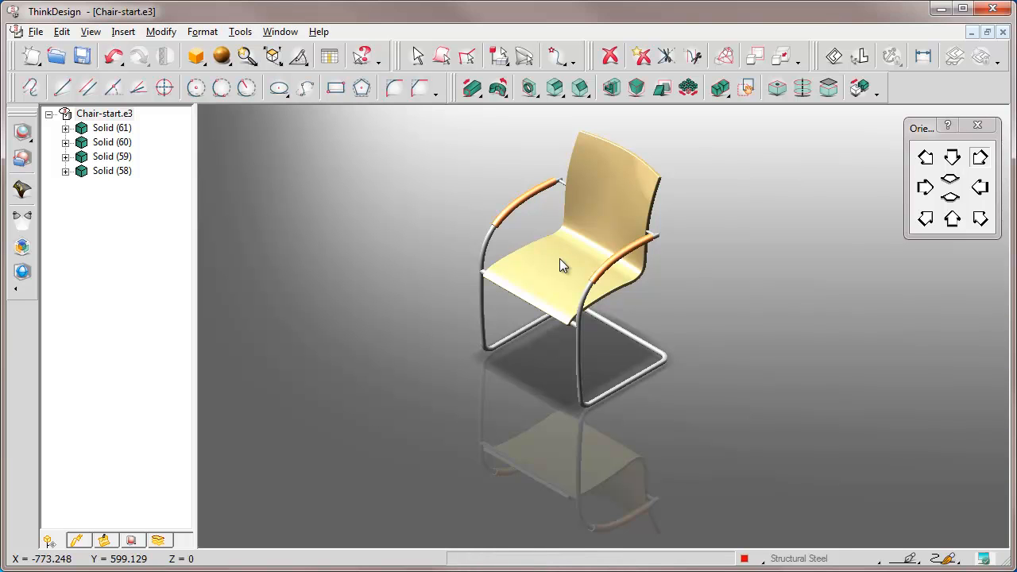
{"action": "middle_click_drag", "start_coordinate": [570, 267], "coordinate": [626, 301]}
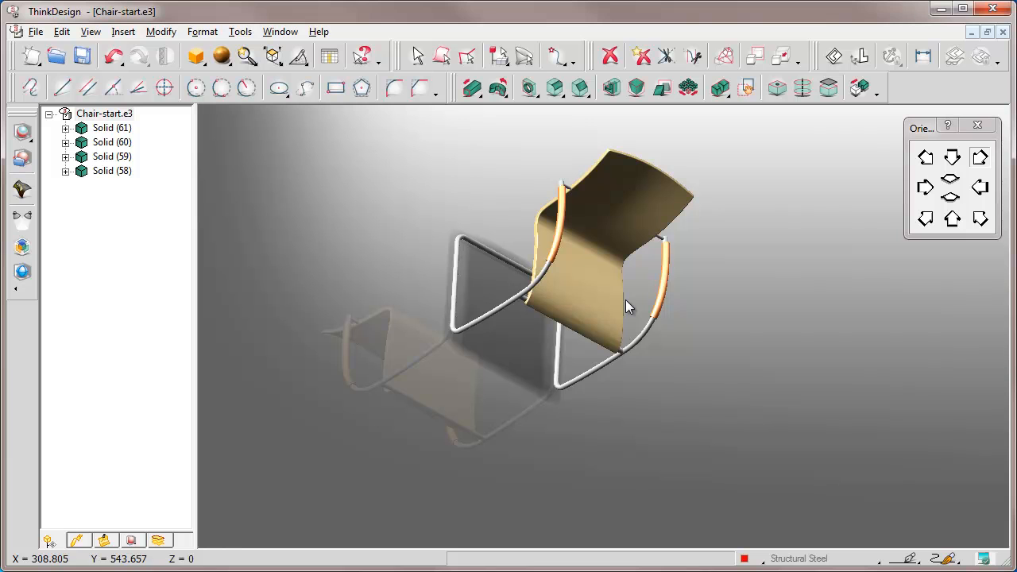
{"action": "middle_click_drag", "start_coordinate": [578, 292], "coordinate": [479, 269]}
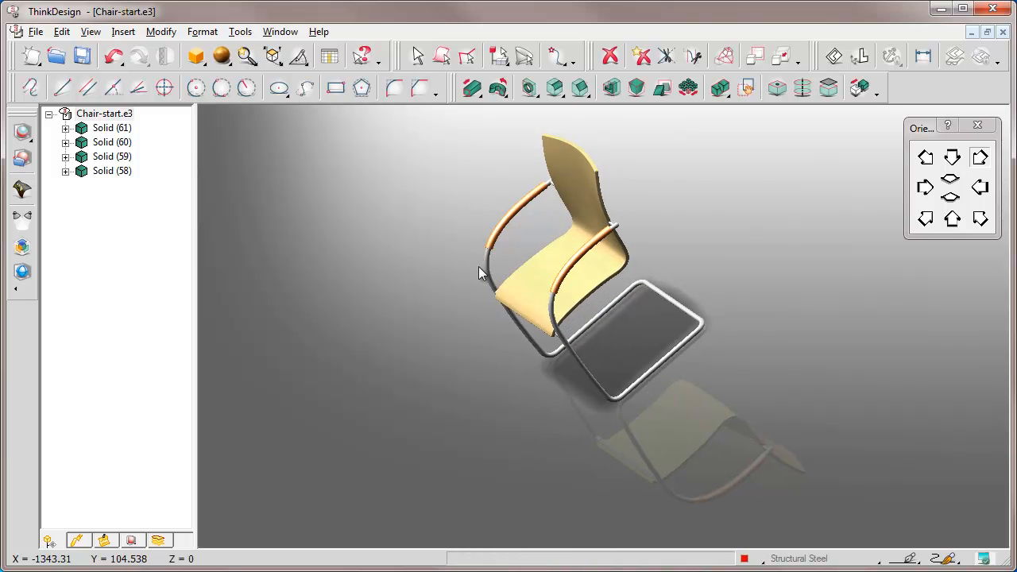
{"action": "left_click", "coordinate": [980, 219]}
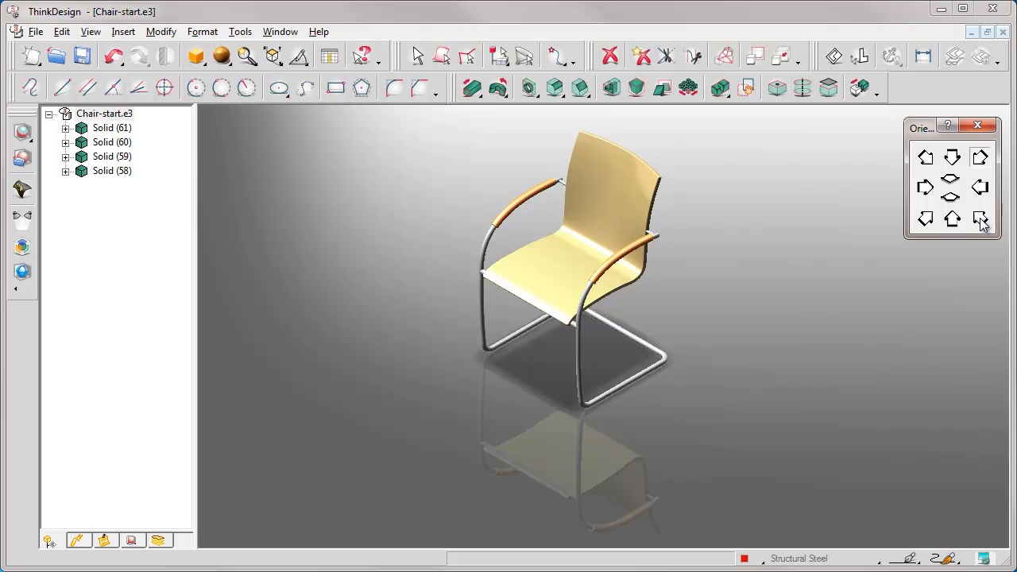
Open the Ground section of the document properties and arrange the dialog and the chair so they do not overlap
{"action": "right_click", "coordinate": [396, 191]}
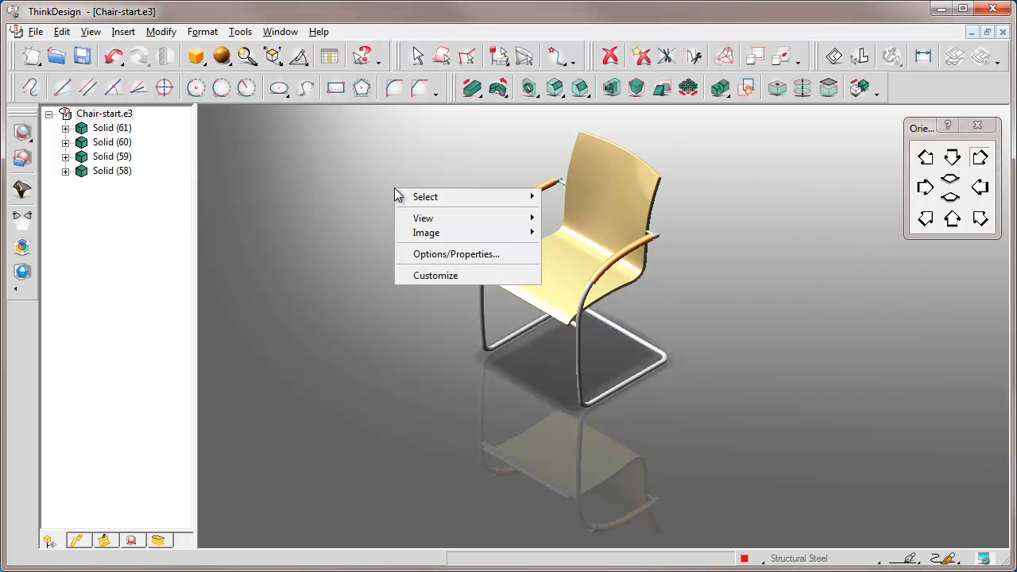
{"action": "left_click", "coordinate": [455, 255]}
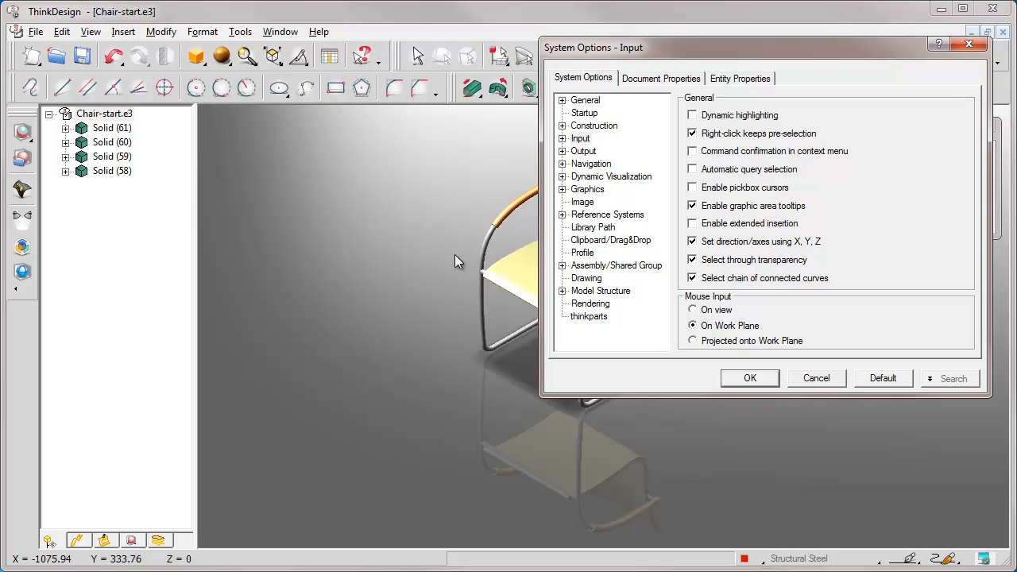
{"action": "left_click_drag", "start_coordinate": [580, 53], "coordinate": [353, 129]}
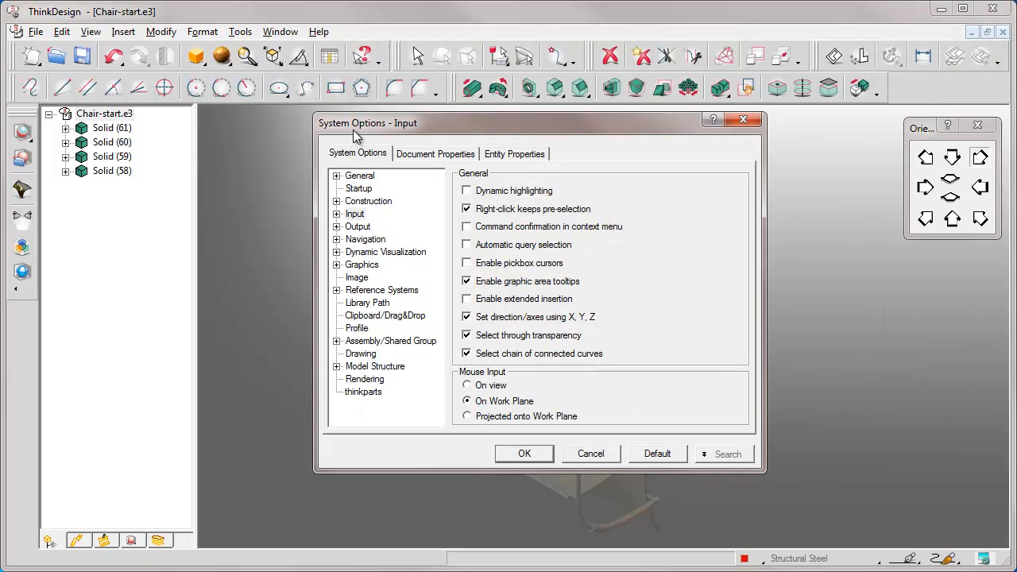
{"action": "left_click", "coordinate": [422, 157]}
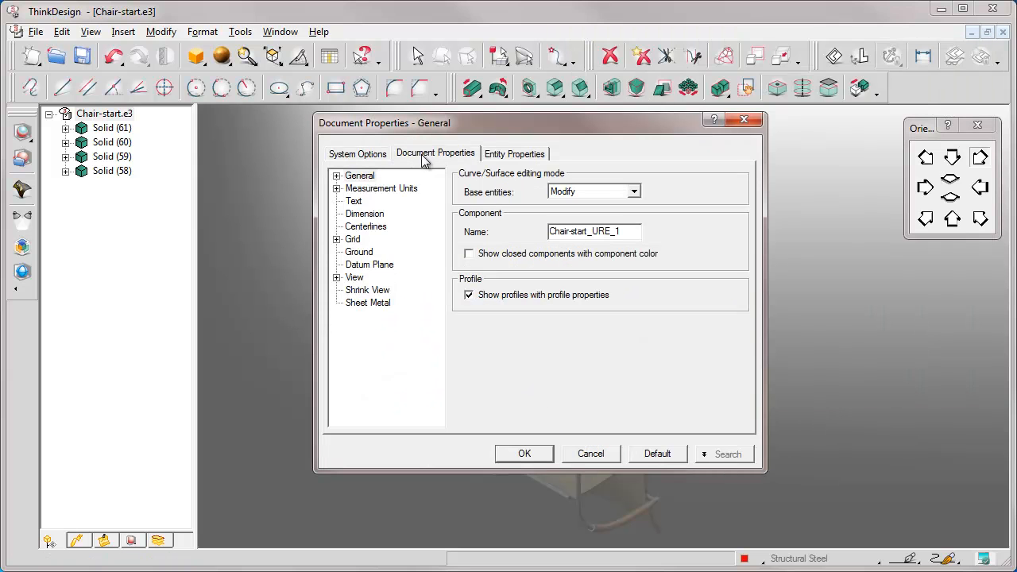
{"action": "left_click", "coordinate": [359, 252]}
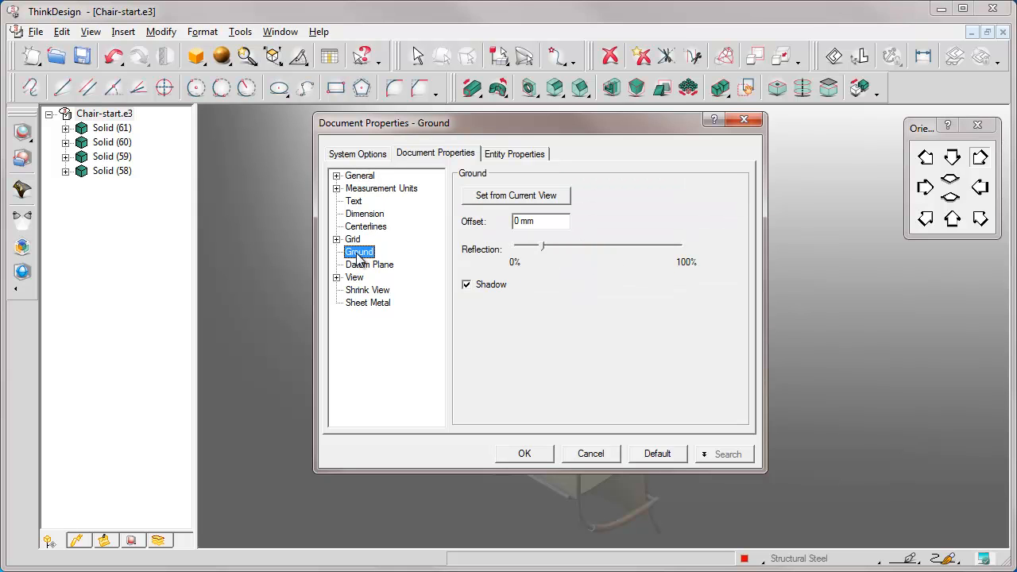
{"action": "left_click_drag", "start_coordinate": [334, 127], "coordinate": [128, 170]}
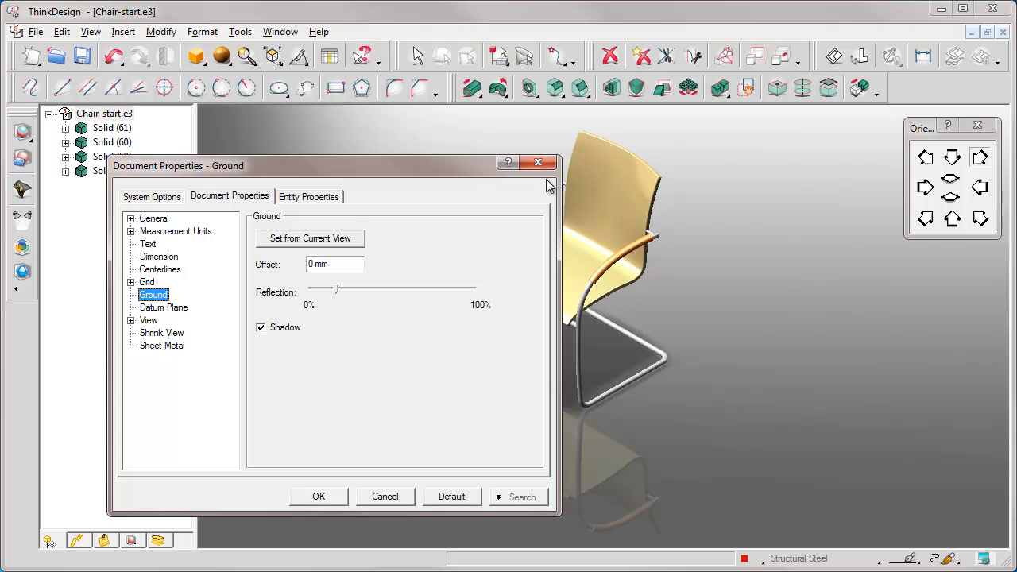
{"action": "middle_click_drag", "start_coordinate": [624, 182], "coordinate": [750, 162]}
Set the ground's reflection to about 25% and its offset to 30 mm
{"action": "left_click_drag", "start_coordinate": [337, 290], "coordinate": [474, 289]}
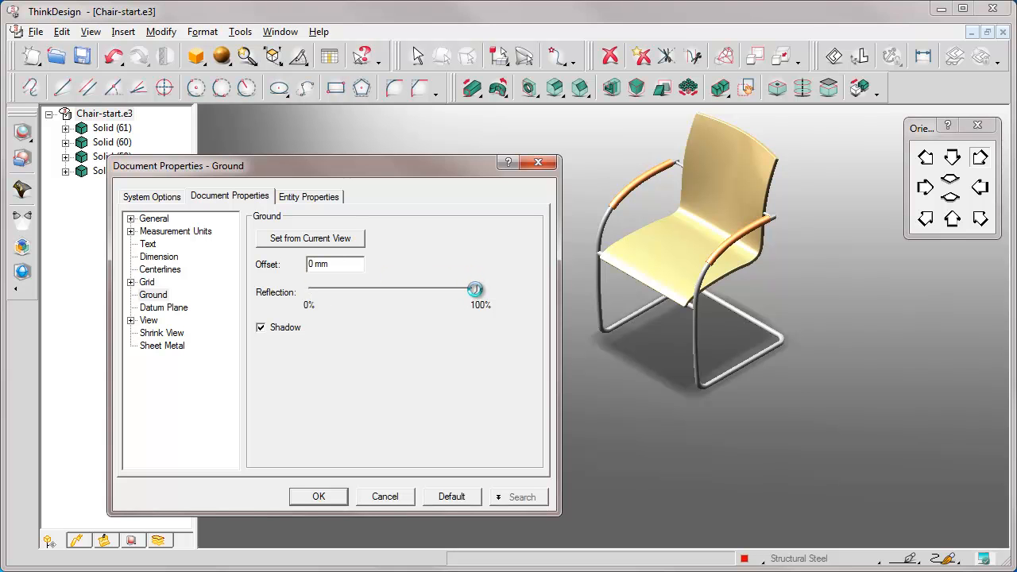
{"action": "left_click_drag", "start_coordinate": [475, 288], "coordinate": [352, 288]}
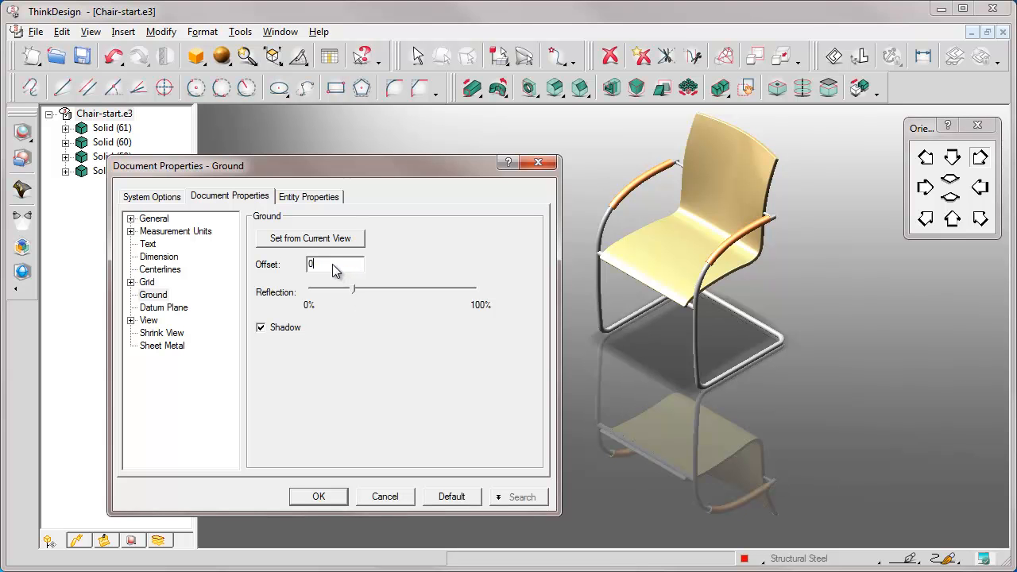
{"action": "type", "text": "30"}
{"action": "key", "text": "Tab"}
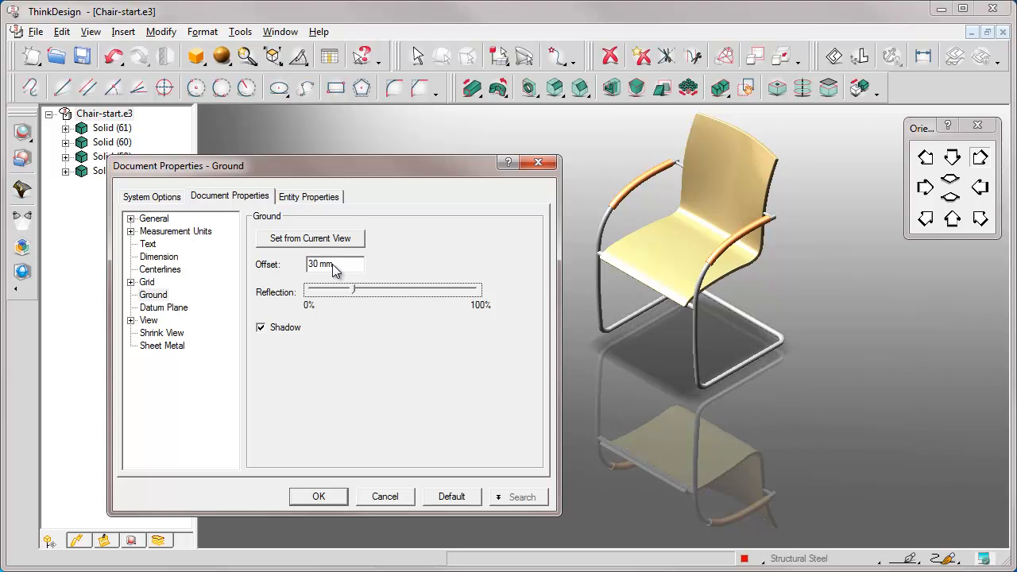
Set the ground's offset to 0 mm, turn off its shadow and apply the document properties
{"action": "left_click", "coordinate": [336, 269]}
{"action": "key", "text": "BackSpace"}
{"action": "type", "text": "0"}
{"action": "key", "text": "Tab"}
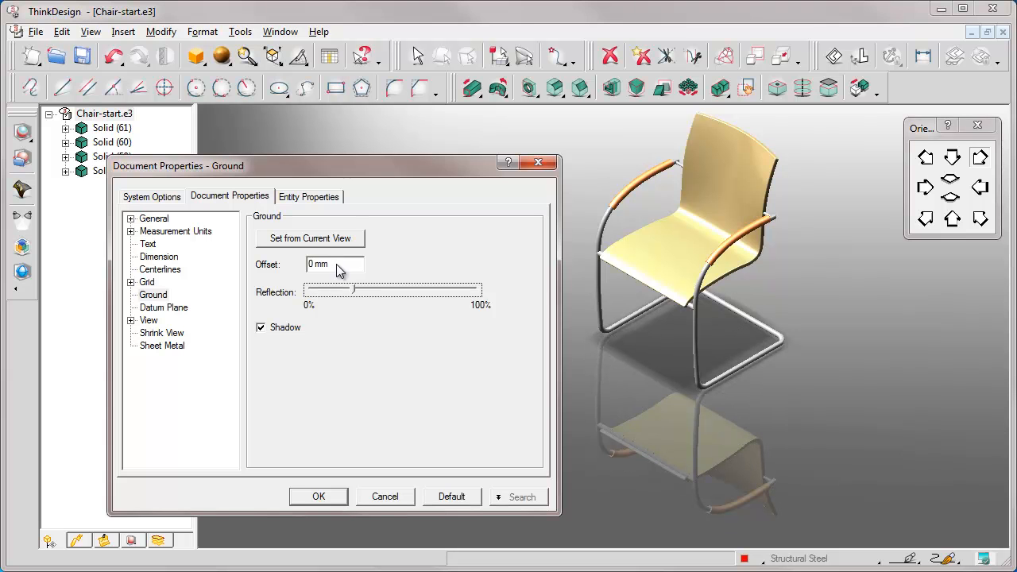
{"action": "left_click", "coordinate": [262, 328]}
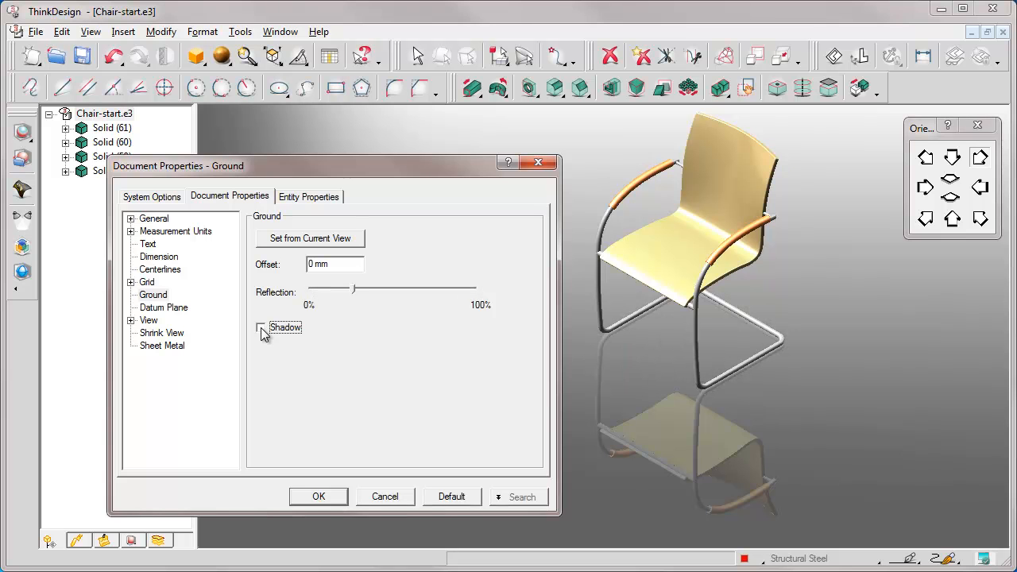
{"action": "left_click", "coordinate": [320, 497]}
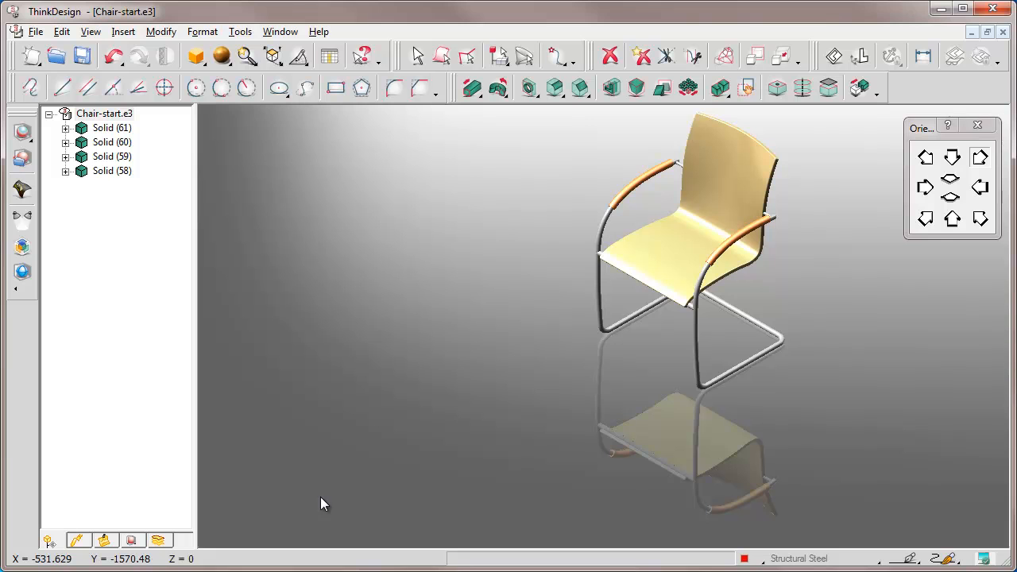
Open the Lighting settings of the default light studio and review its Ambient, Light0 and Light1 lights in turn
{"action": "left_click", "coordinate": [203, 33]}
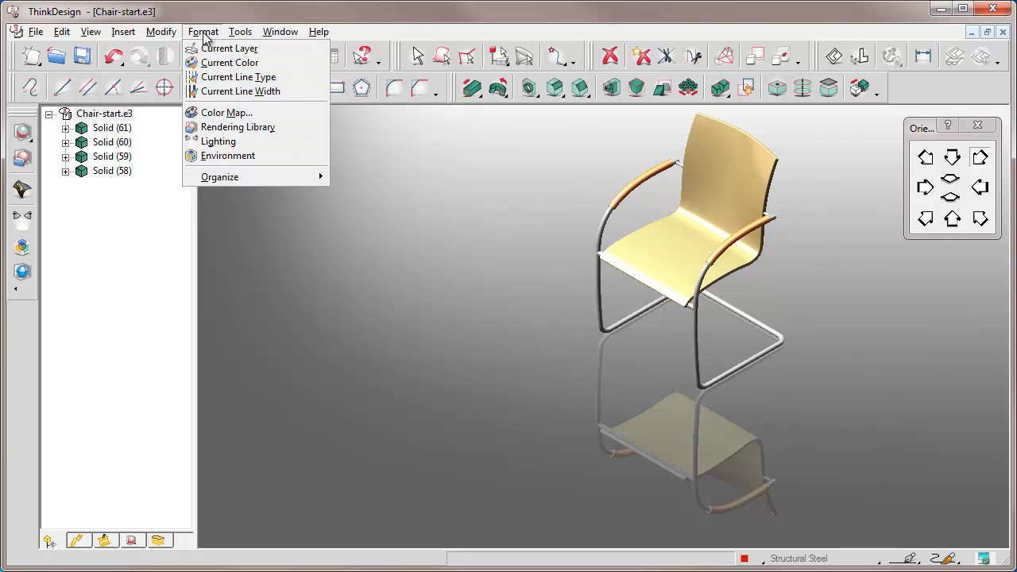
{"action": "left_click", "coordinate": [213, 142]}
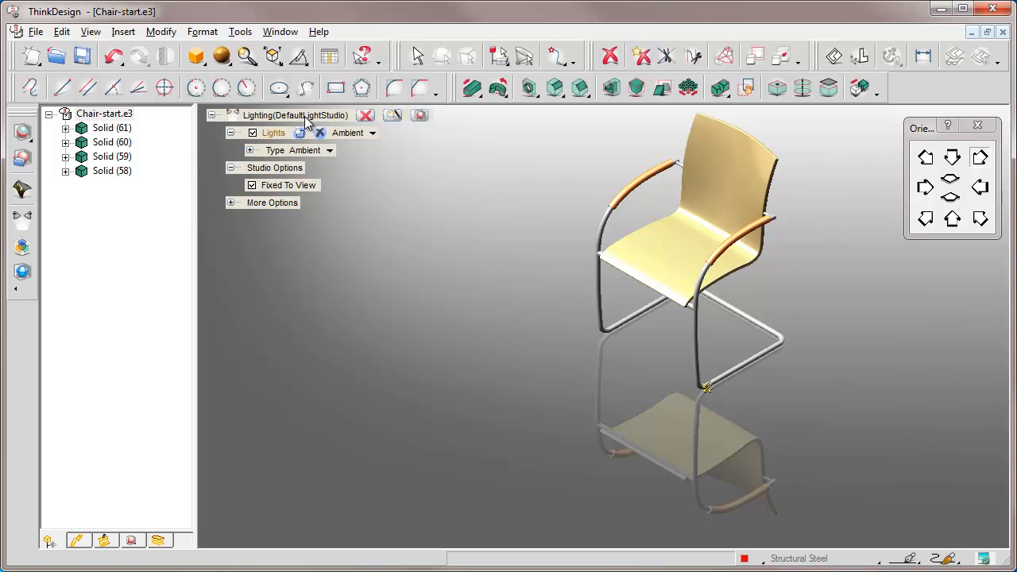
{"action": "left_click", "coordinate": [374, 135]}
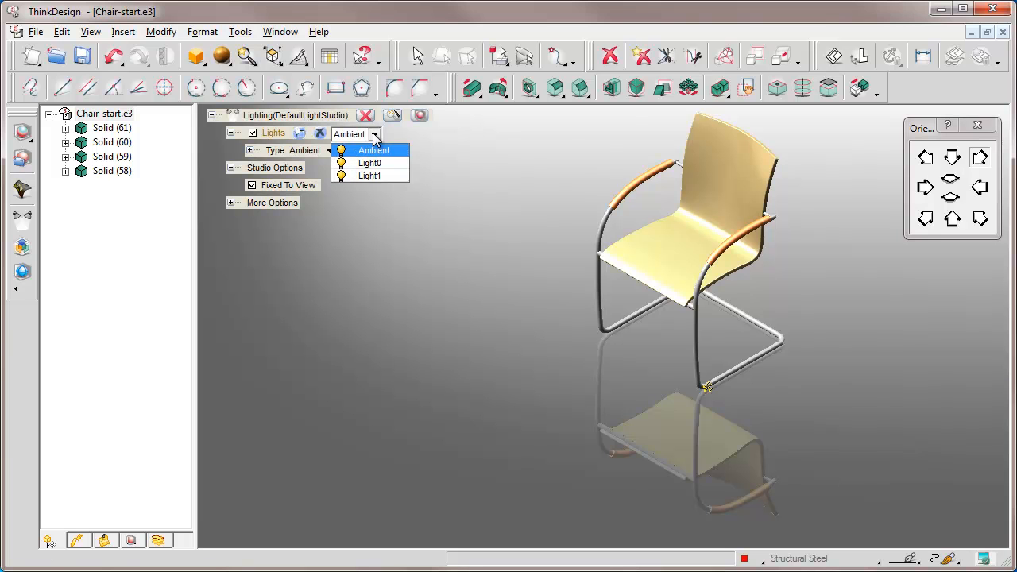
{"action": "left_click", "coordinate": [367, 151]}
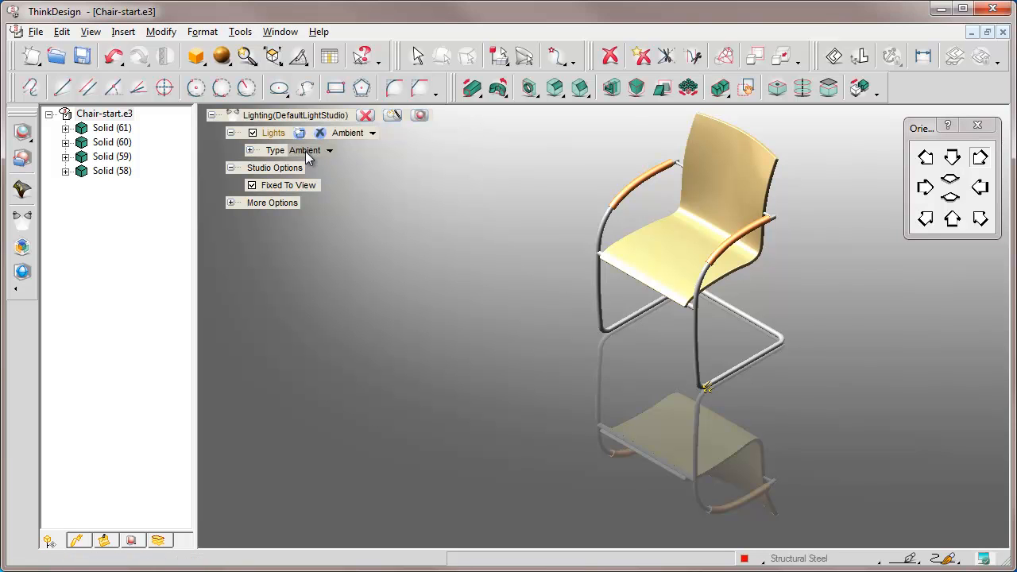
{"action": "left_click", "coordinate": [374, 135]}
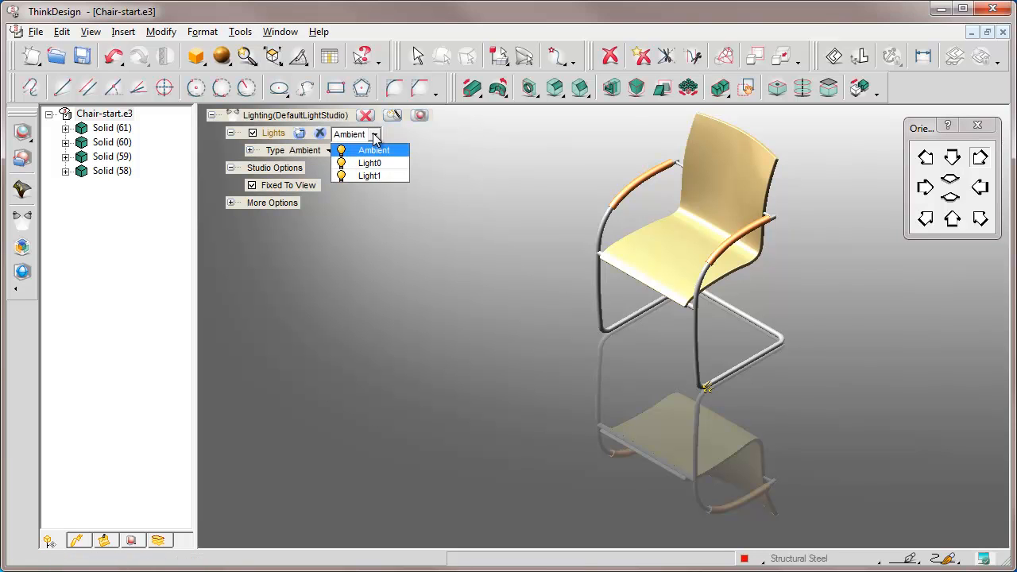
{"action": "left_click", "coordinate": [367, 163]}
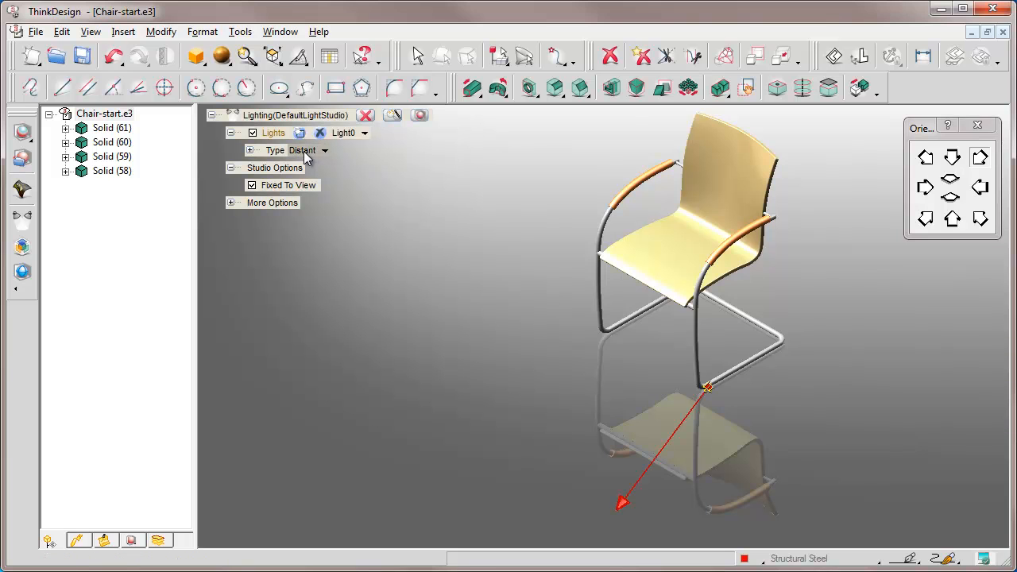
{"action": "left_click", "coordinate": [365, 134]}
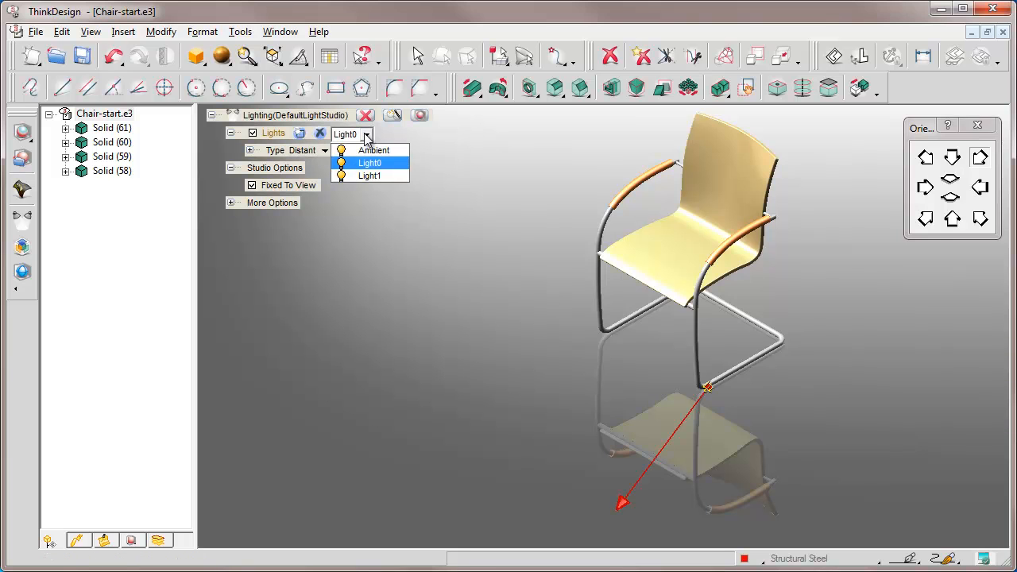
{"action": "left_click", "coordinate": [367, 176]}
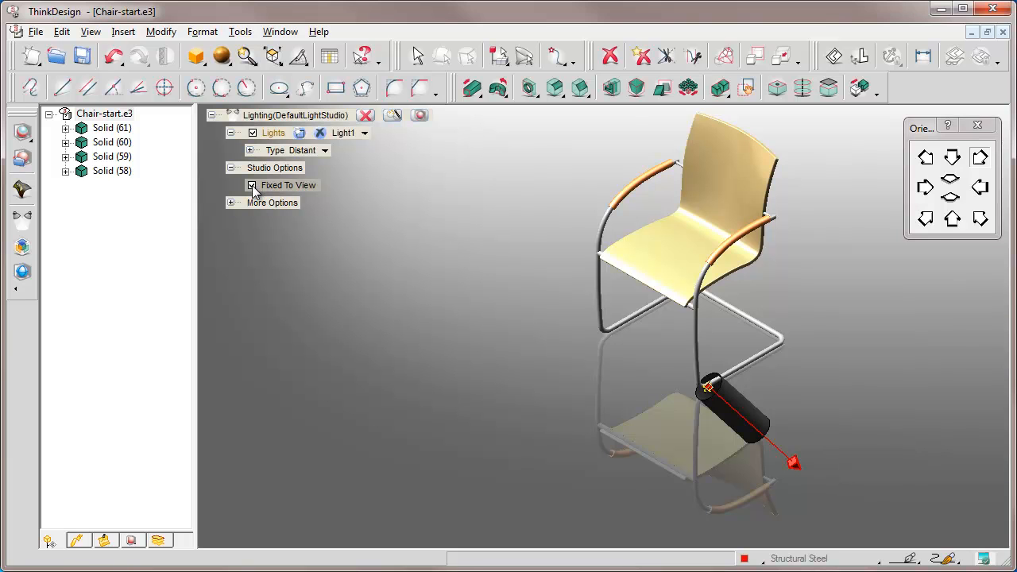
Turn off the studio's Fixed To View option, keeping the chair in its isometric orientation
{"action": "middle_click_drag", "start_coordinate": [662, 352], "coordinate": [628, 352]}
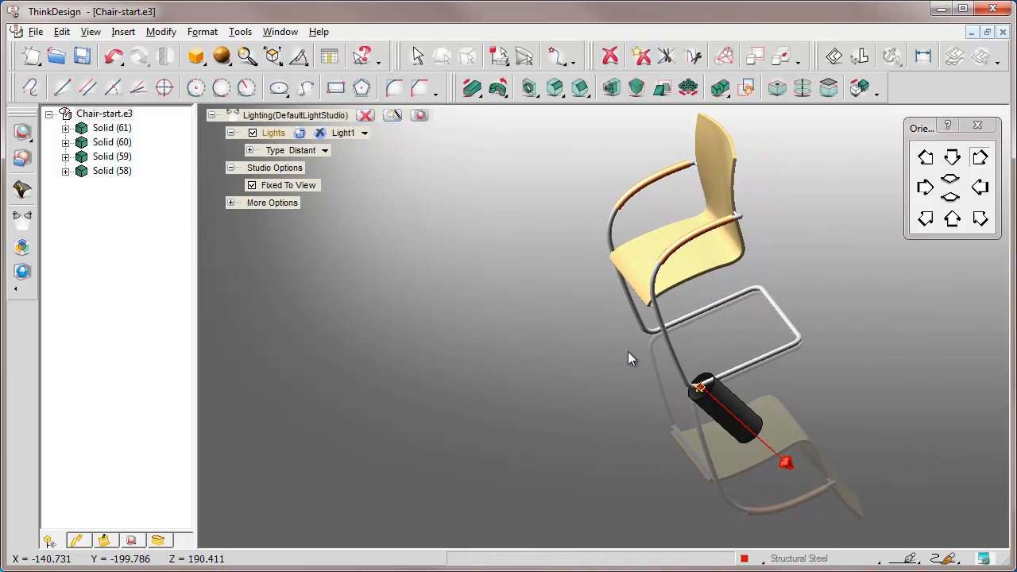
{"action": "left_click", "coordinate": [977, 224]}
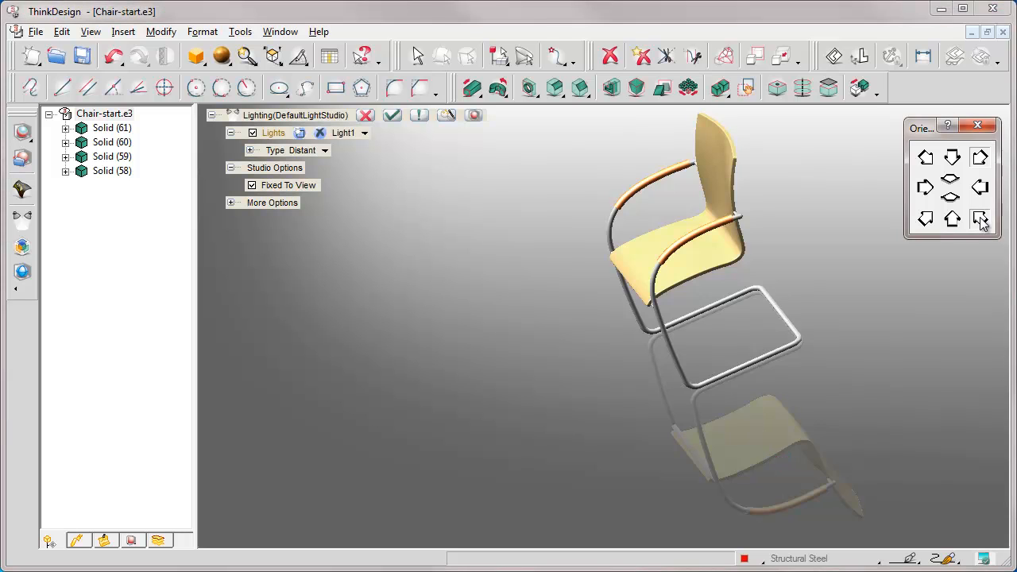
{"action": "left_click", "coordinate": [252, 186]}
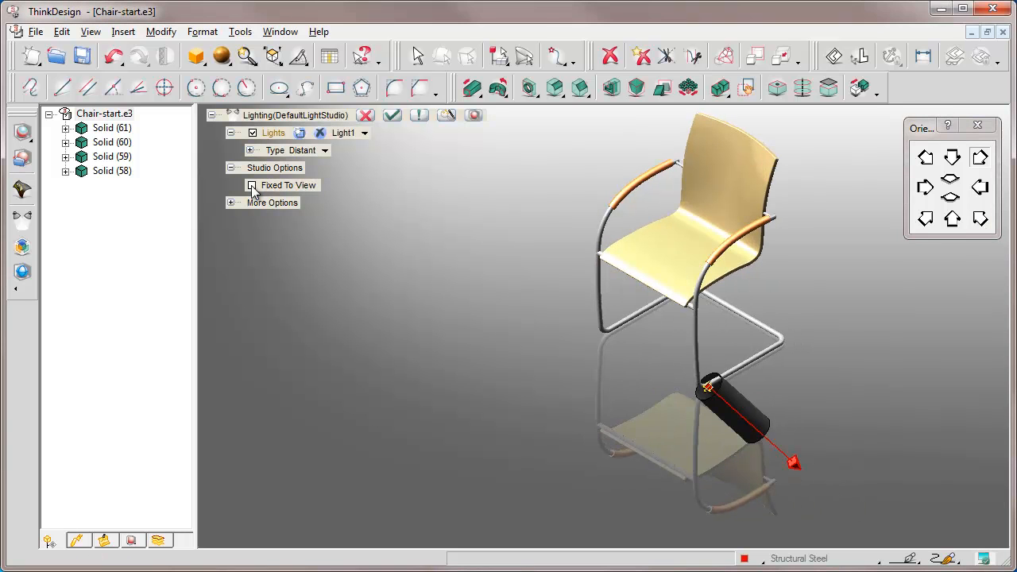
Switch off all the studio's lights: Light1, Light0 and Ambient
{"action": "left_click", "coordinate": [252, 133]}
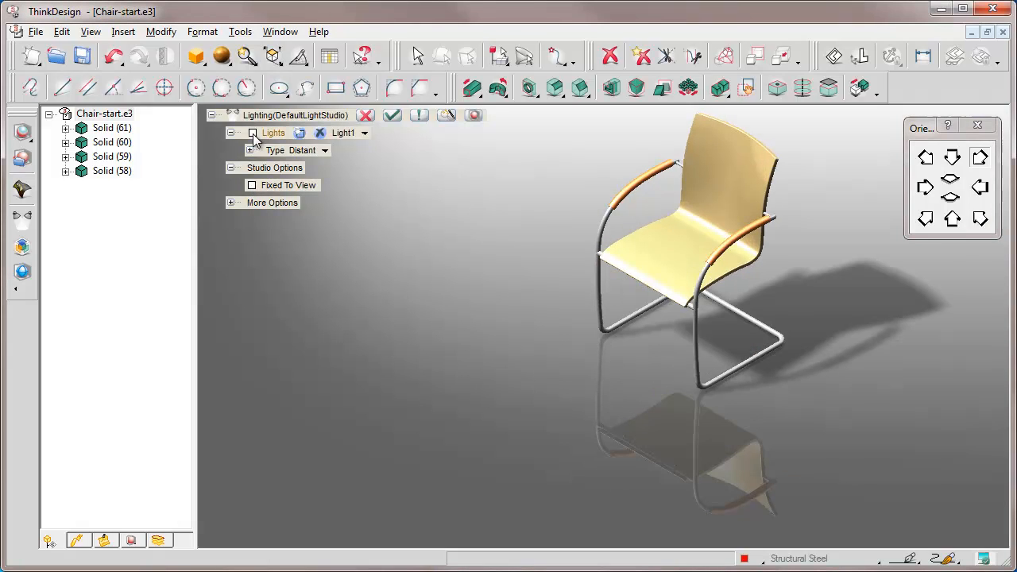
{"action": "left_click", "coordinate": [365, 133]}
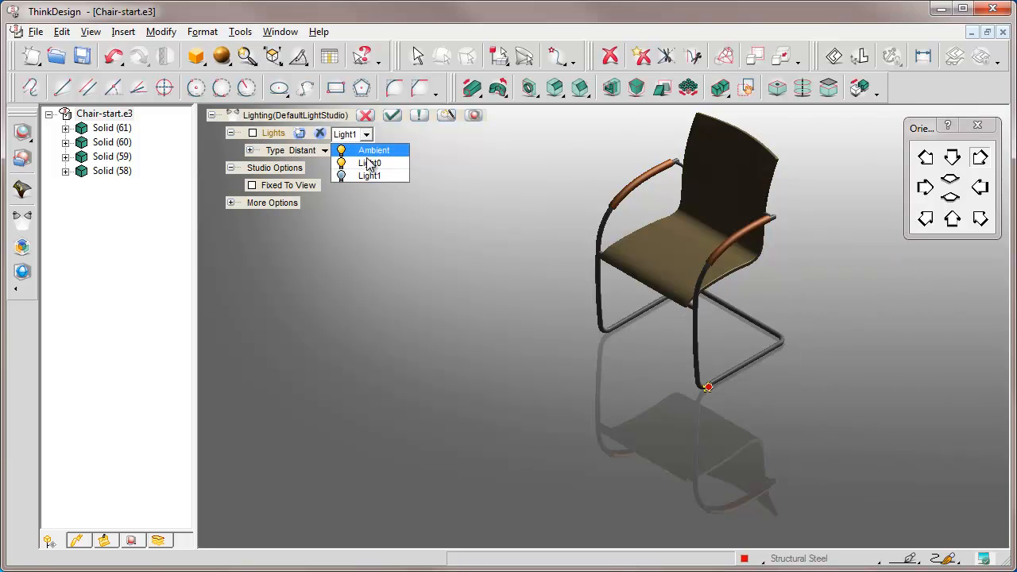
{"action": "left_click", "coordinate": [368, 163]}
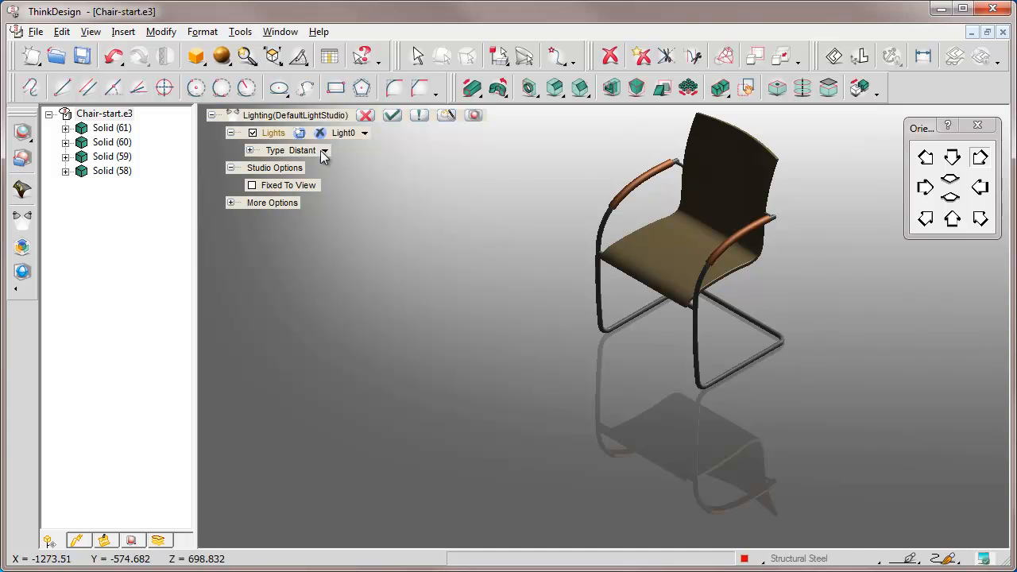
{"action": "left_click", "coordinate": [252, 133]}
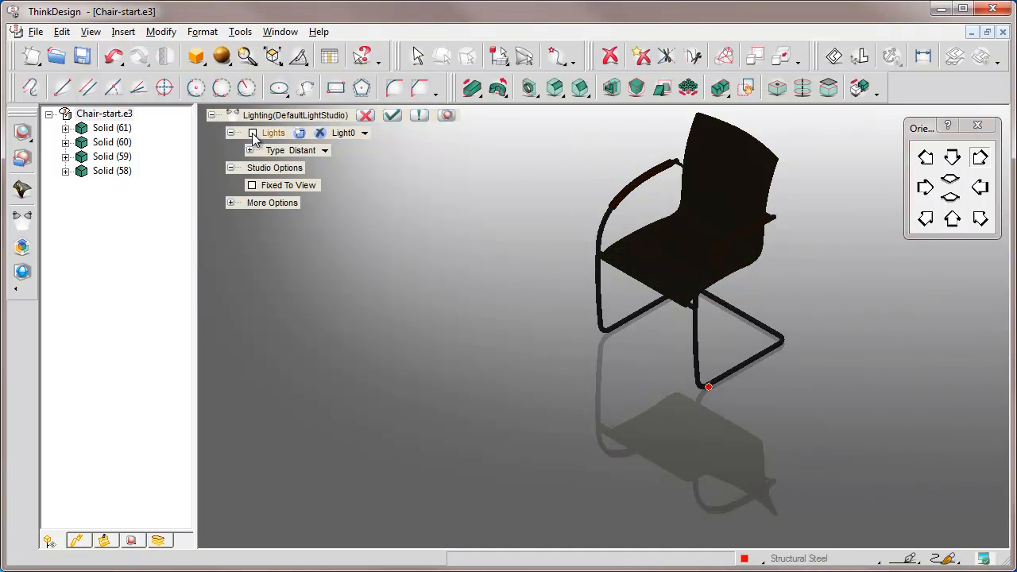
{"action": "left_click", "coordinate": [364, 134]}
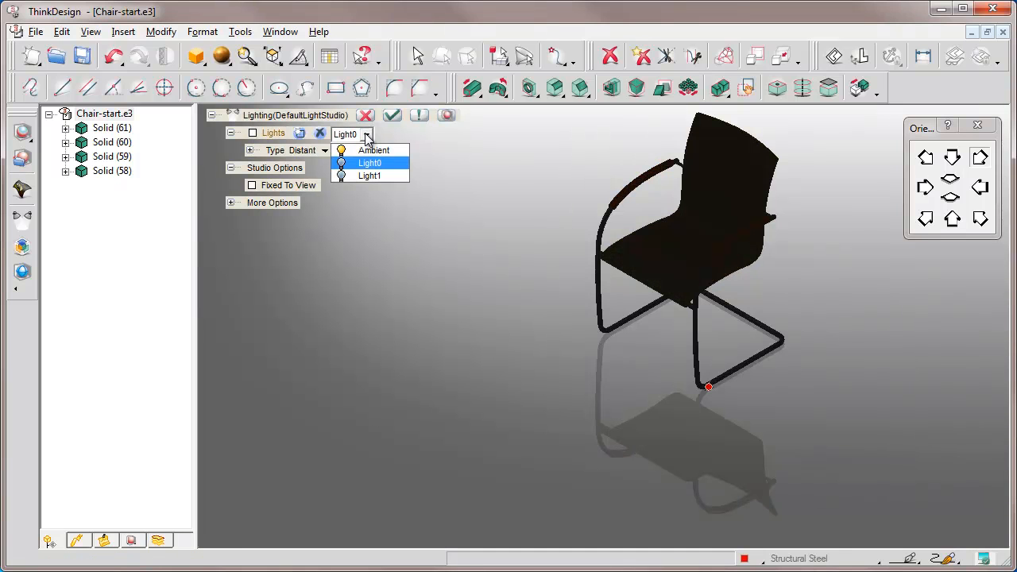
{"action": "left_click", "coordinate": [367, 150]}
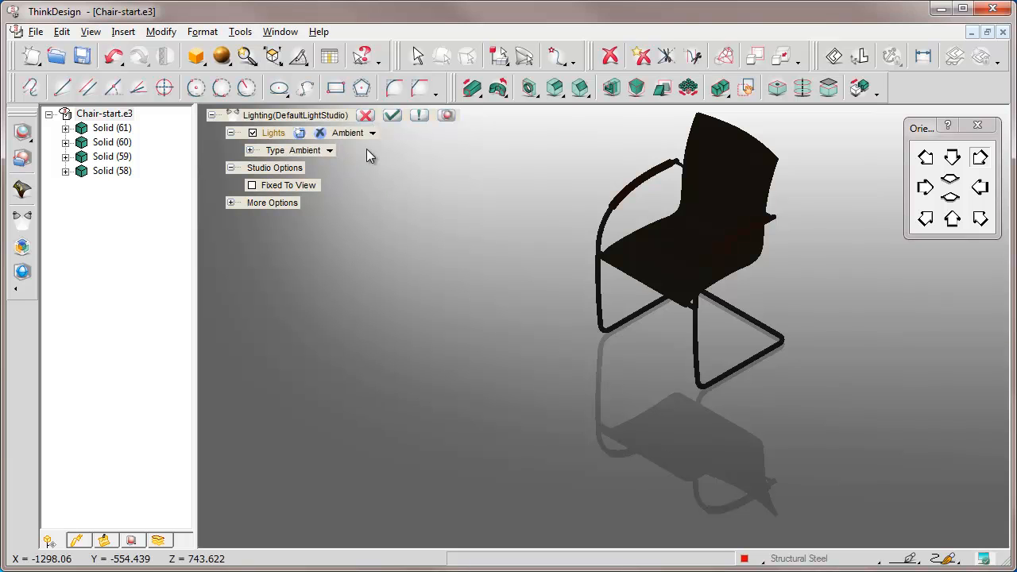
{"action": "left_click", "coordinate": [252, 133]}
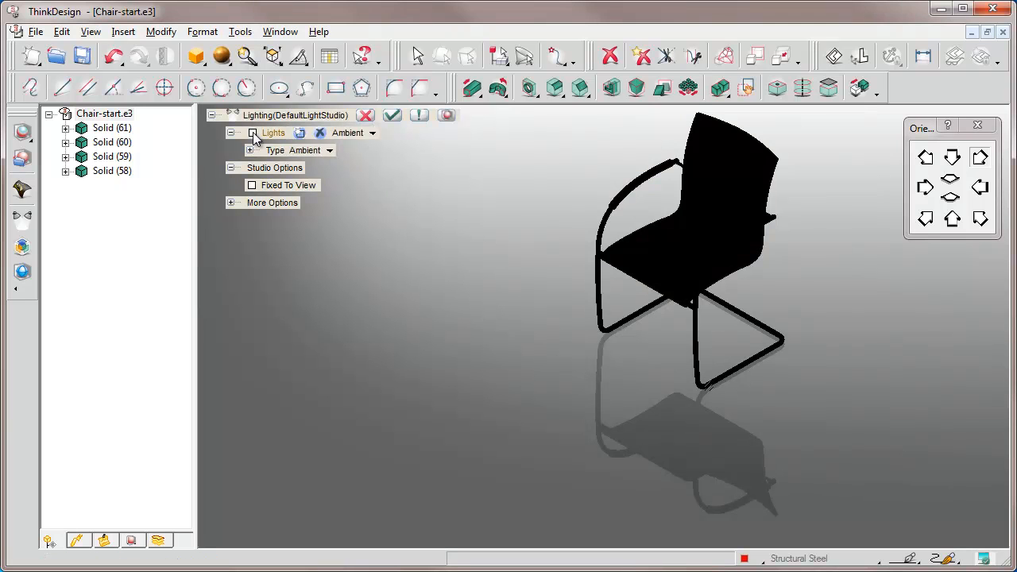
Switch Light0 back on with its distant-light settings expanded and Show Handles enabled
{"action": "left_click", "coordinate": [372, 133]}
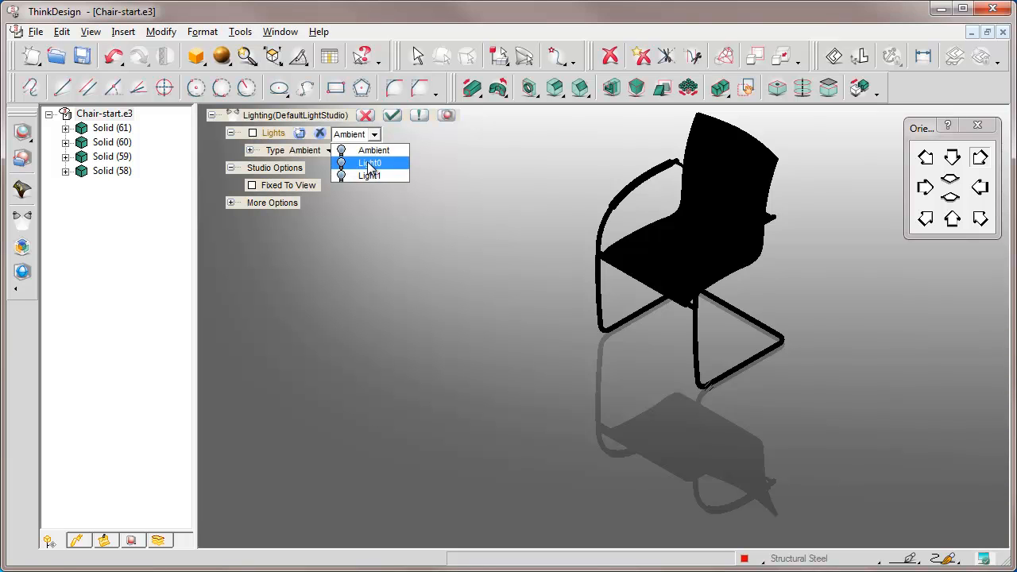
{"action": "left_click", "coordinate": [368, 163]}
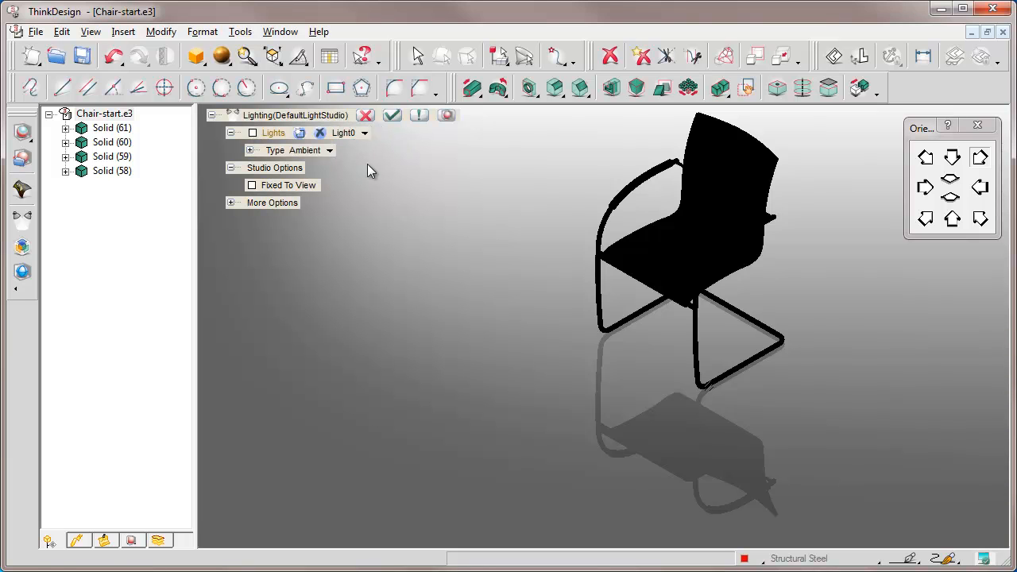
{"action": "left_click", "coordinate": [250, 150]}
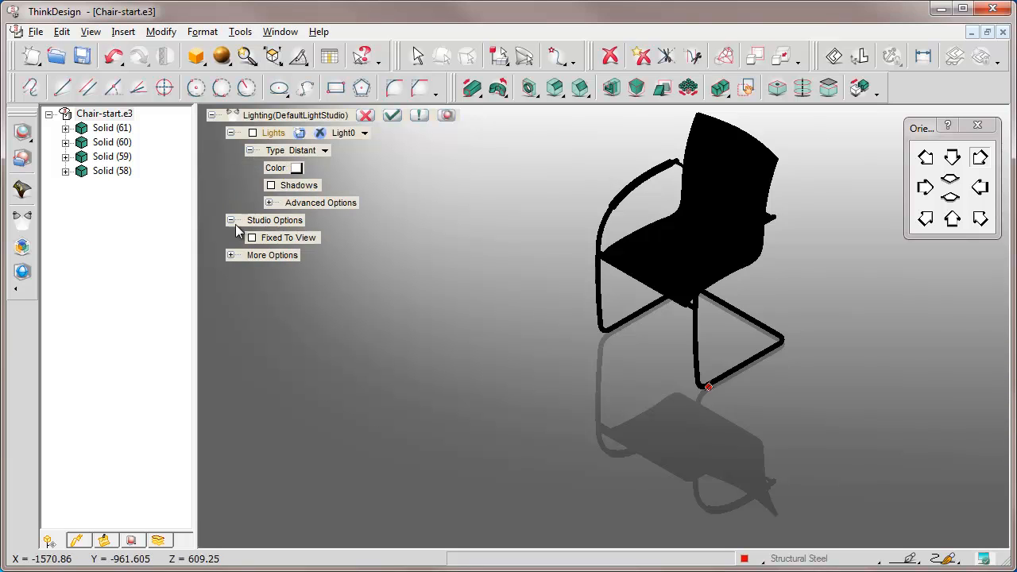
{"action": "left_click", "coordinate": [231, 255]}
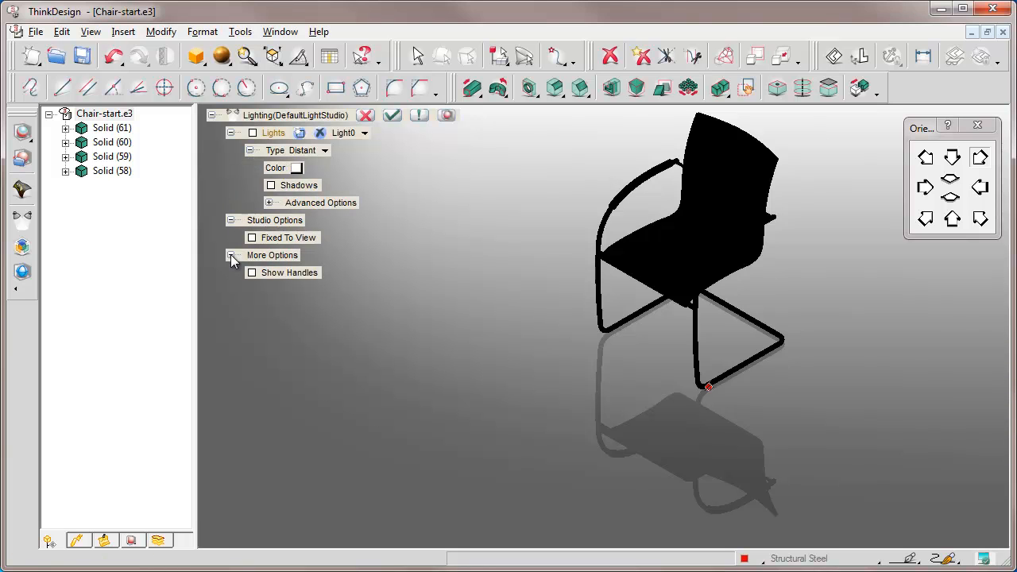
{"action": "left_click", "coordinate": [252, 273]}
{"action": "left_click", "coordinate": [253, 133]}
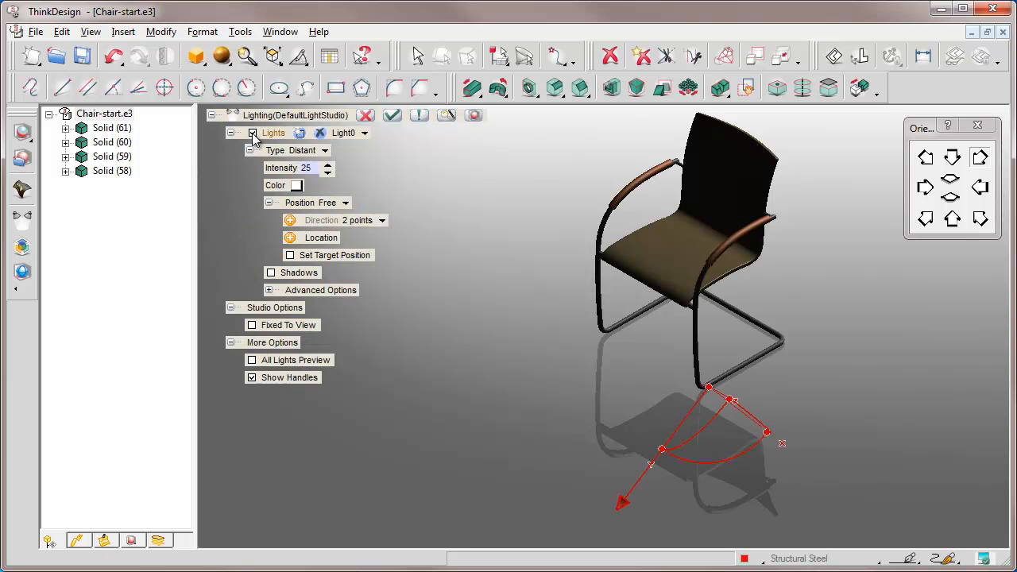
Collapse the More Options, Studio Options and Lights groups in the lighting settings
{"action": "middle_click_drag", "start_coordinate": [678, 373], "coordinate": [658, 354]}
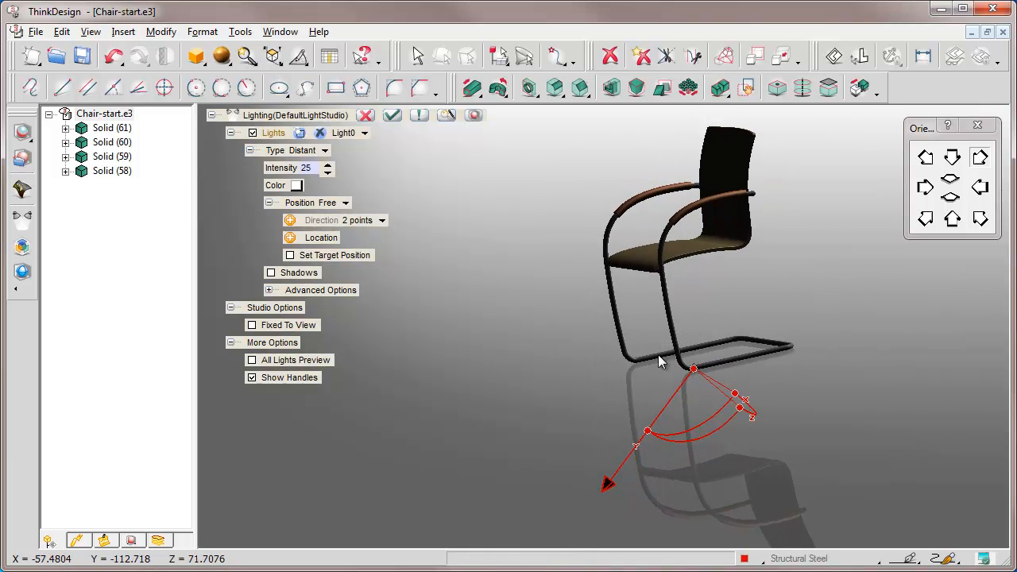
{"action": "left_click", "coordinate": [231, 342]}
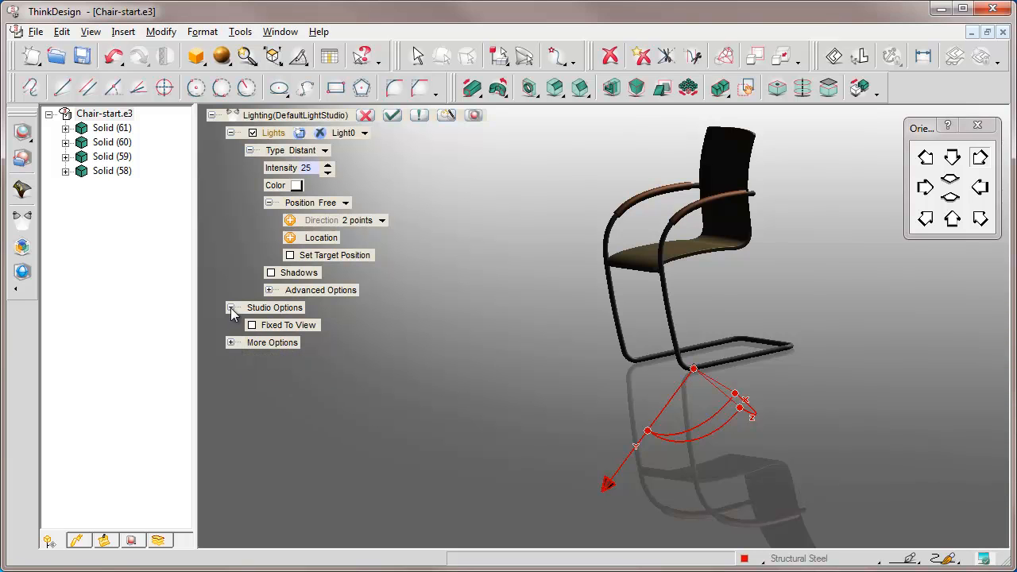
{"action": "left_click", "coordinate": [230, 308]}
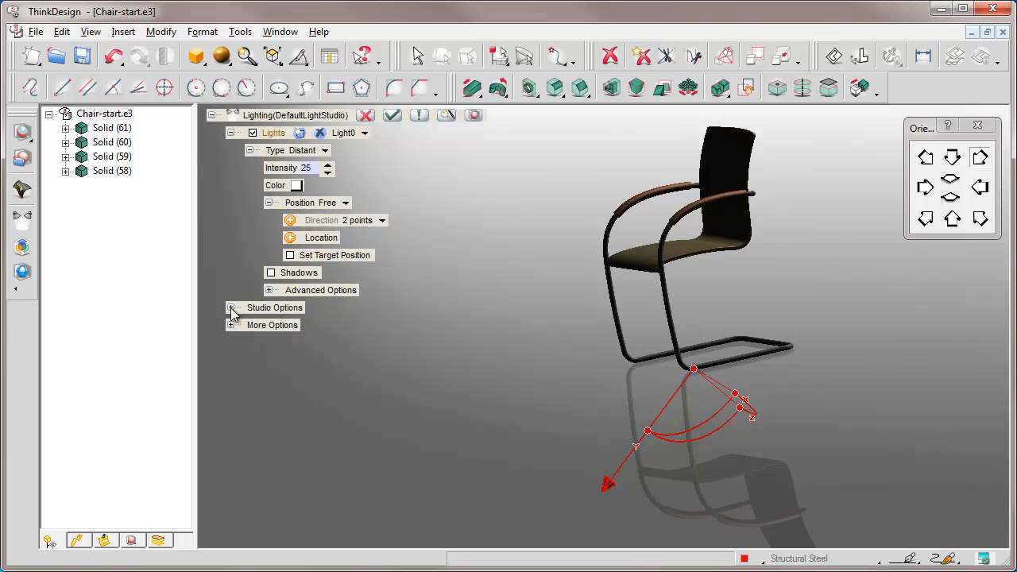
{"action": "left_click", "coordinate": [230, 133]}
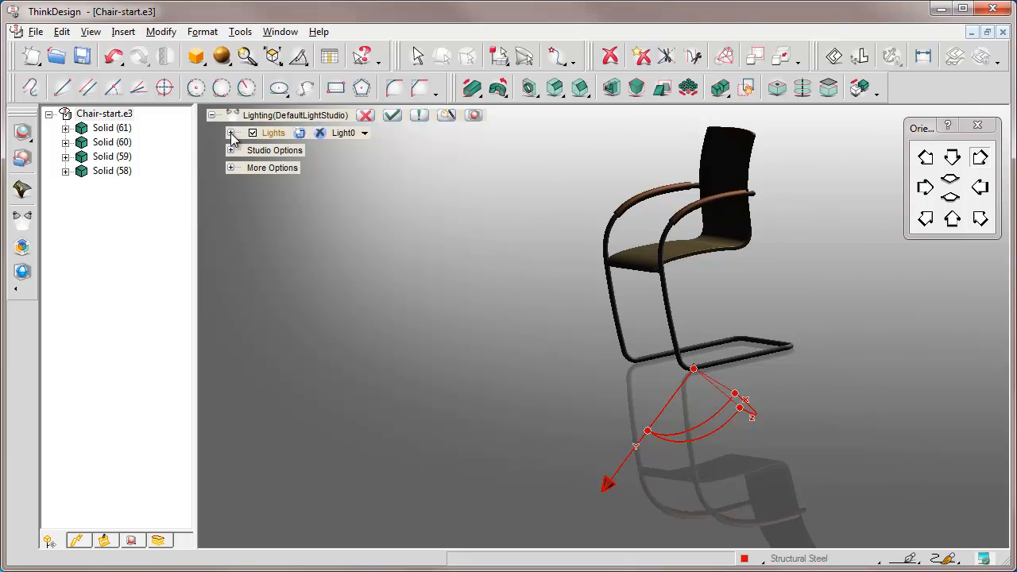
Split the display into three viewports and orient the gradient-background viewport to the chair's front view
{"action": "left_click", "coordinate": [90, 32]}
{"action": "mouse_move", "coordinate": [340, 176]}
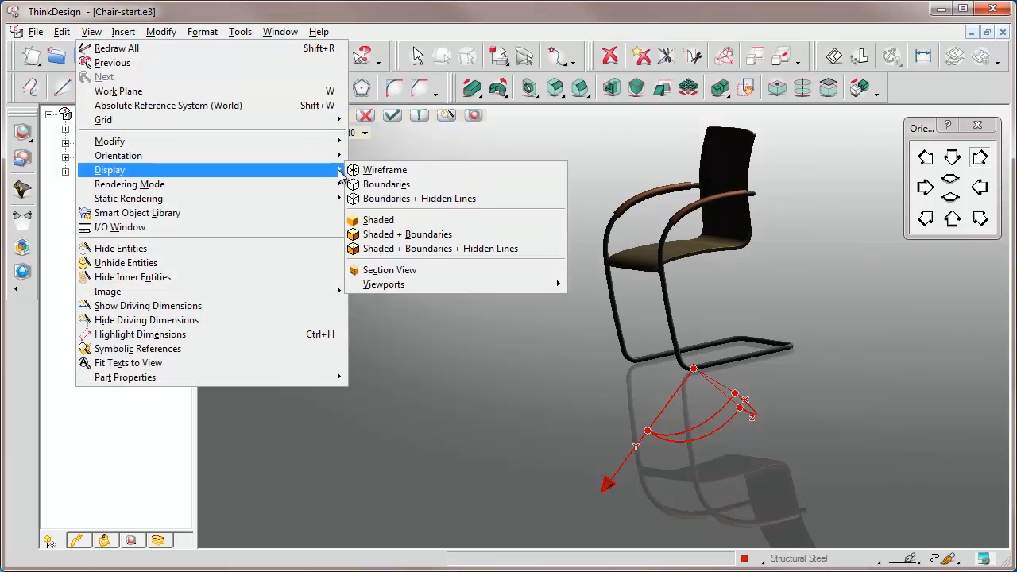
{"action": "mouse_move", "coordinate": [559, 285]}
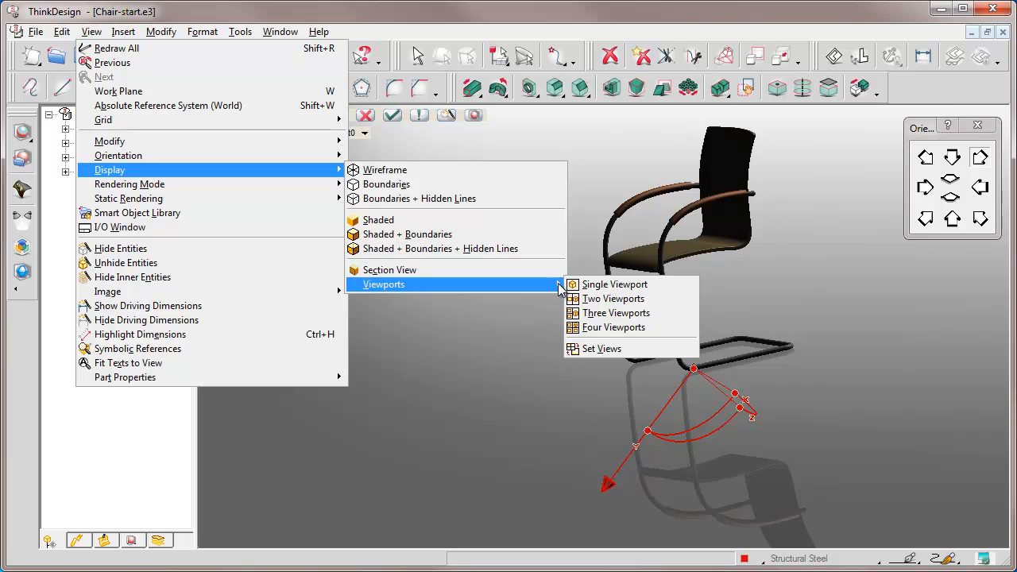
{"action": "left_click", "coordinate": [613, 313]}
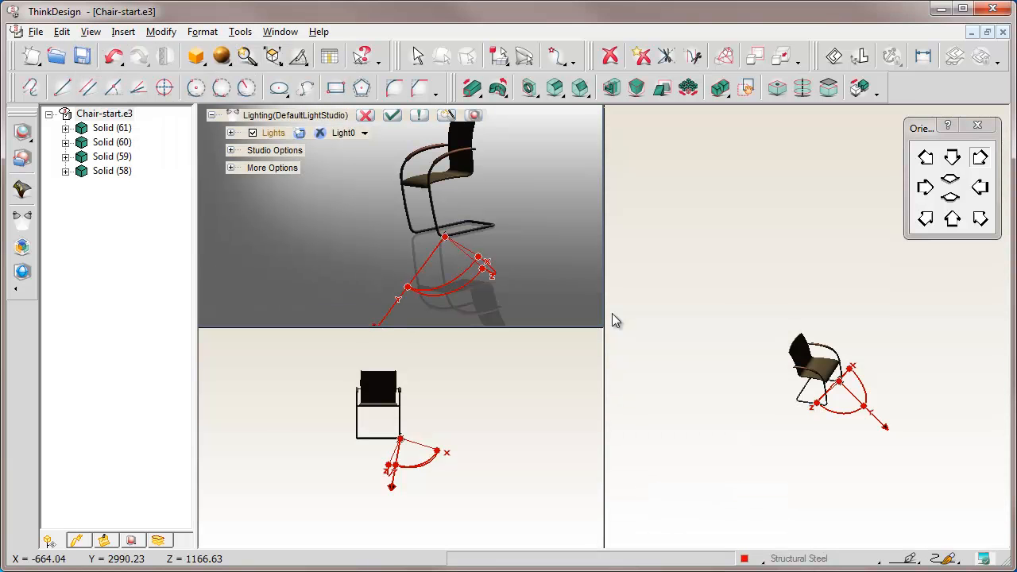
{"action": "left_click", "coordinate": [954, 158]}
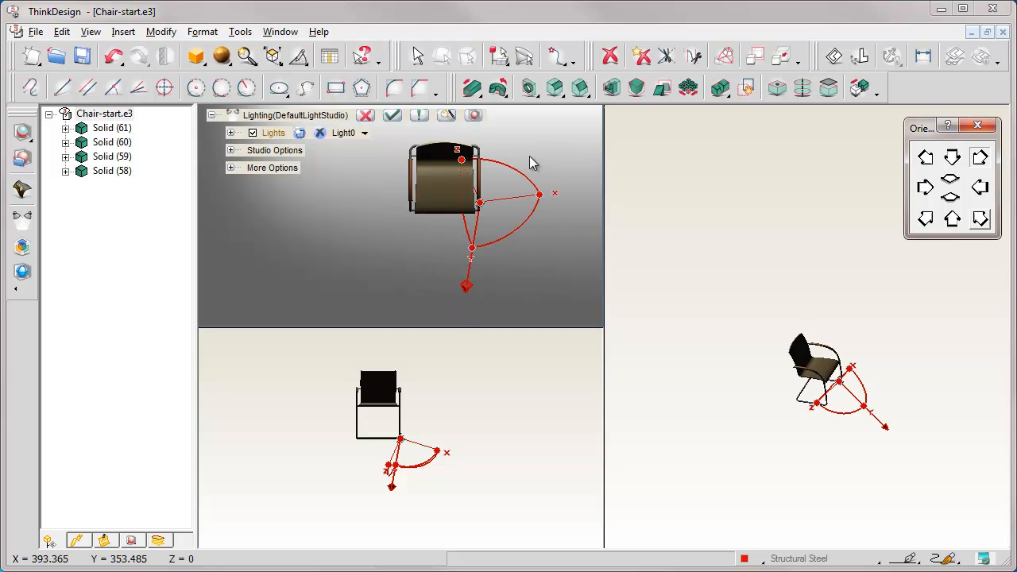
{"action": "key", "text": "Up"}
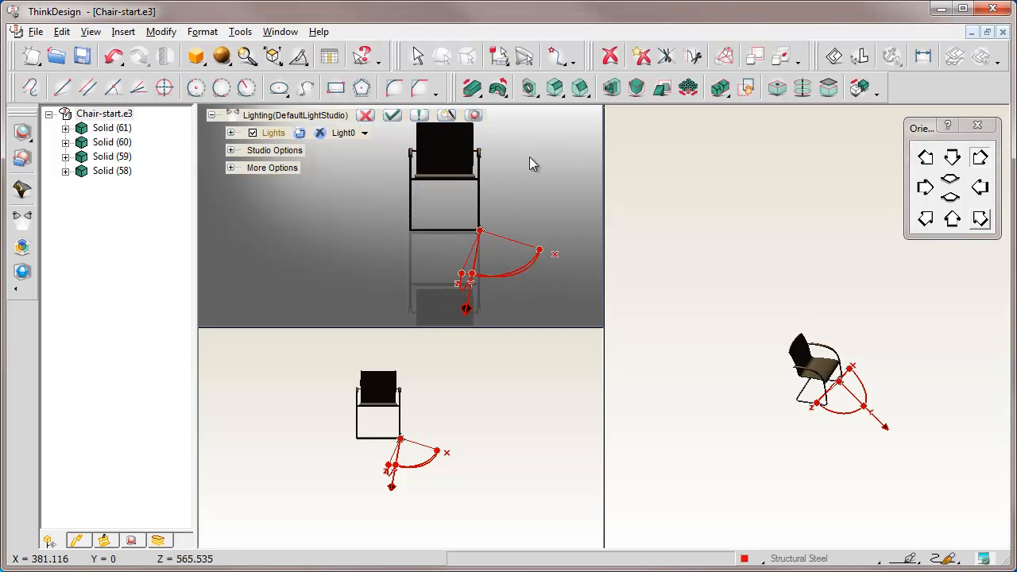
Orient the gradient-background viewport to the chair's top view, leaving free space behind the backrest
{"action": "key", "text": "Left"}
{"action": "key", "text": "Down"}
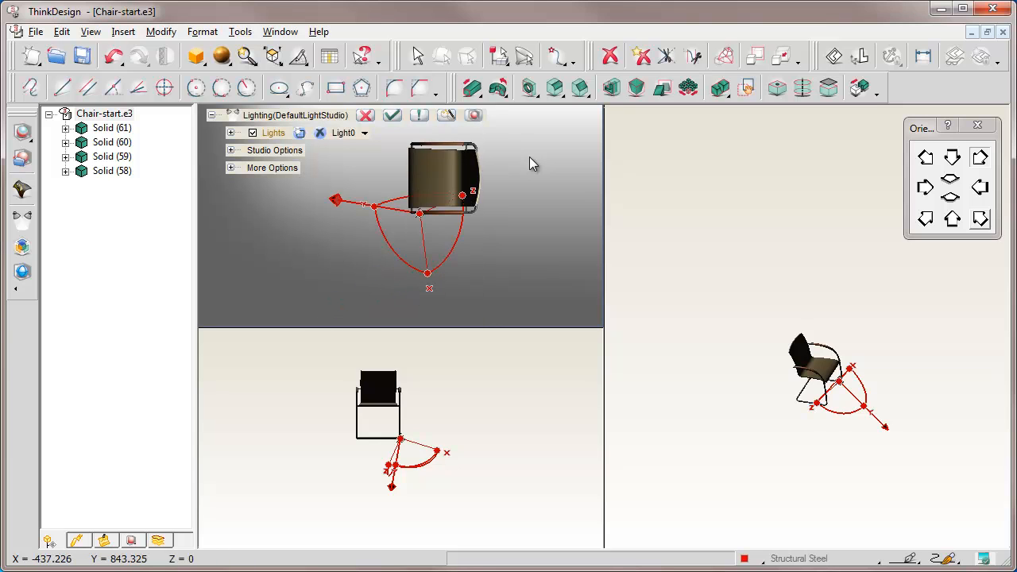
{"action": "middle_click_drag", "start_coordinate": [446, 184], "coordinate": [338, 226]}
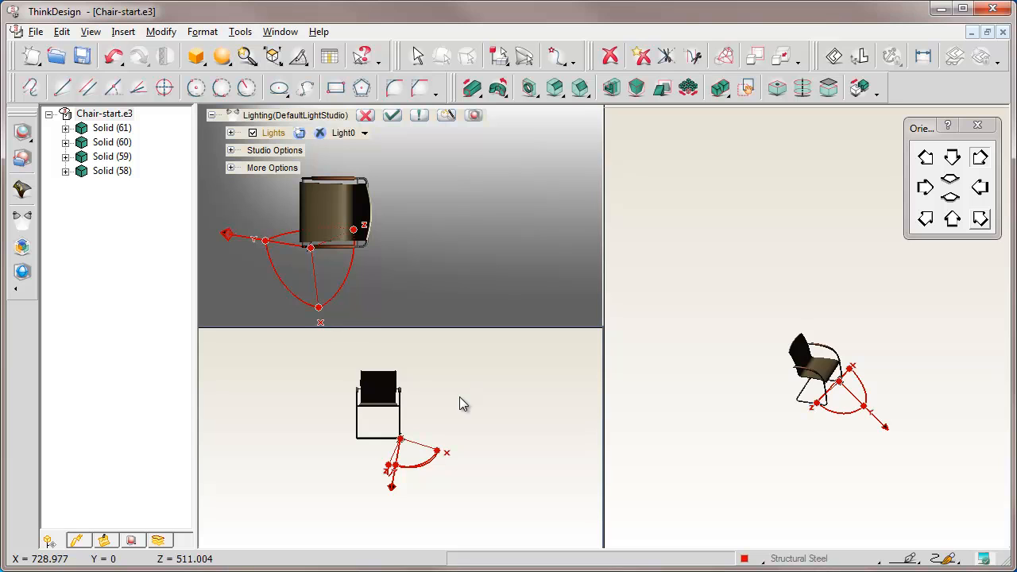
Apply High Quality rendering to the small plain viewport and orient it to the chair's side view
{"action": "left_click", "coordinate": [223, 57]}
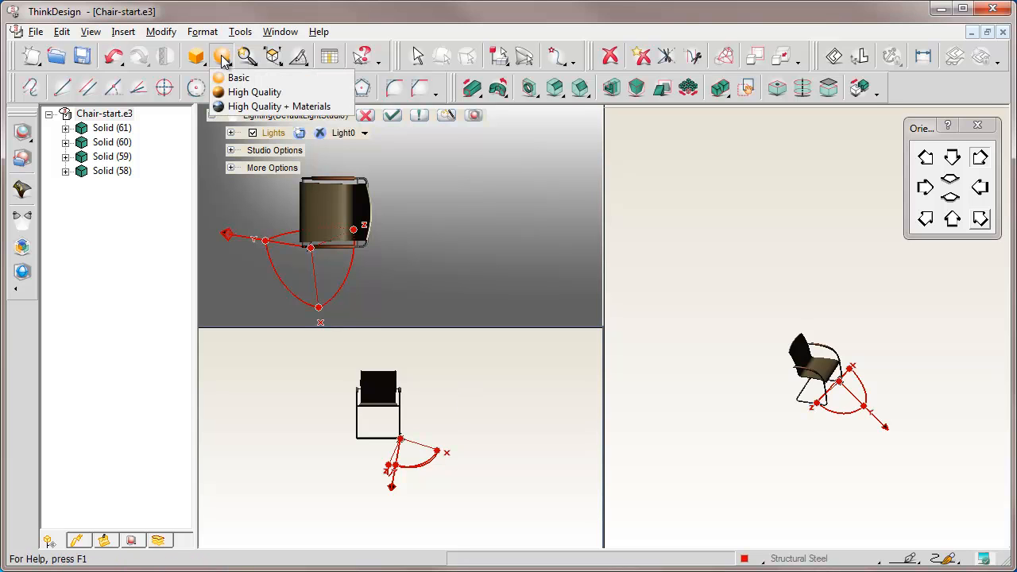
{"action": "left_click", "coordinate": [242, 92]}
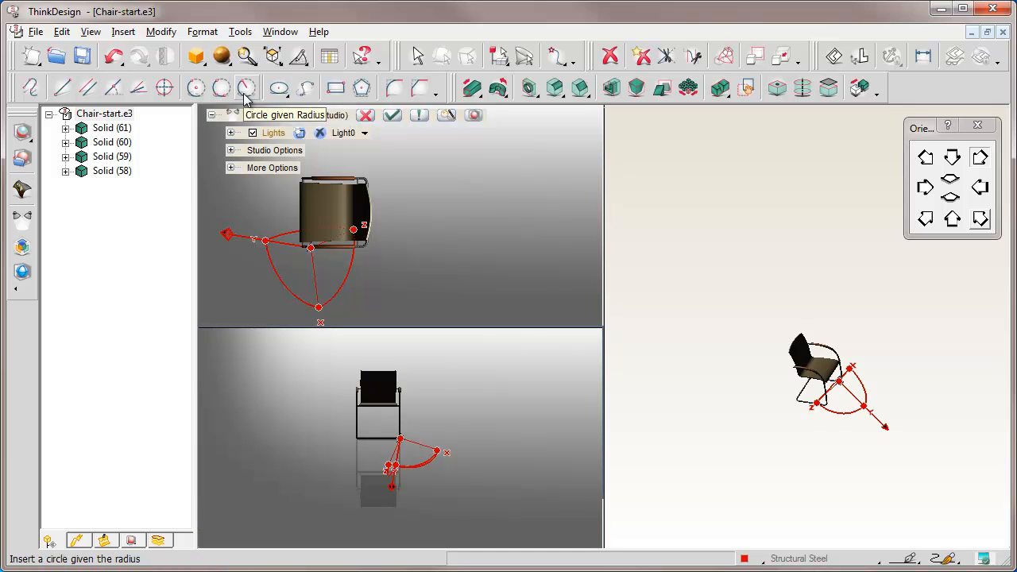
{"action": "left_click", "coordinate": [981, 189]}
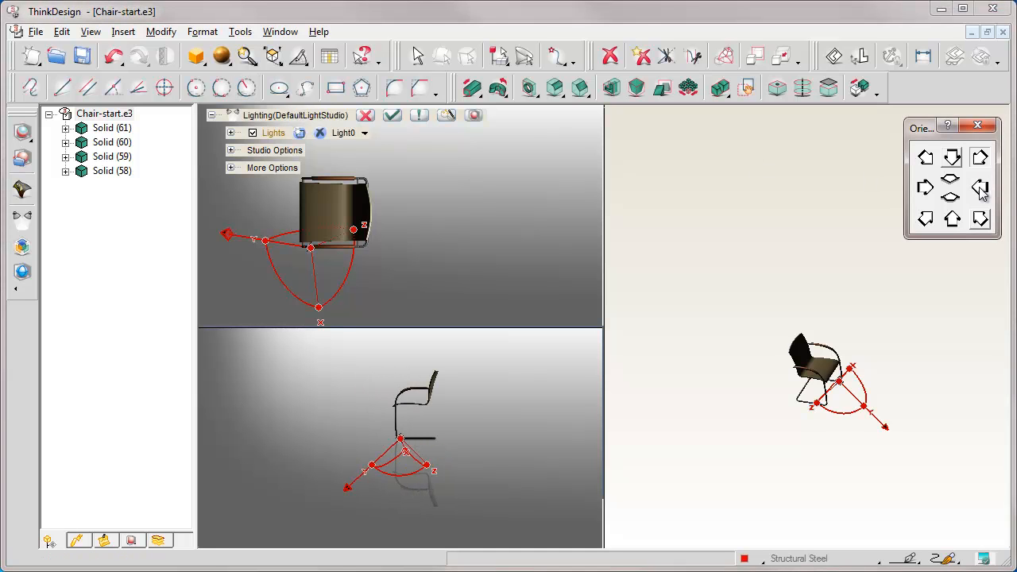
{"action": "middle_click_drag", "start_coordinate": [377, 413], "coordinate": [318, 418]}
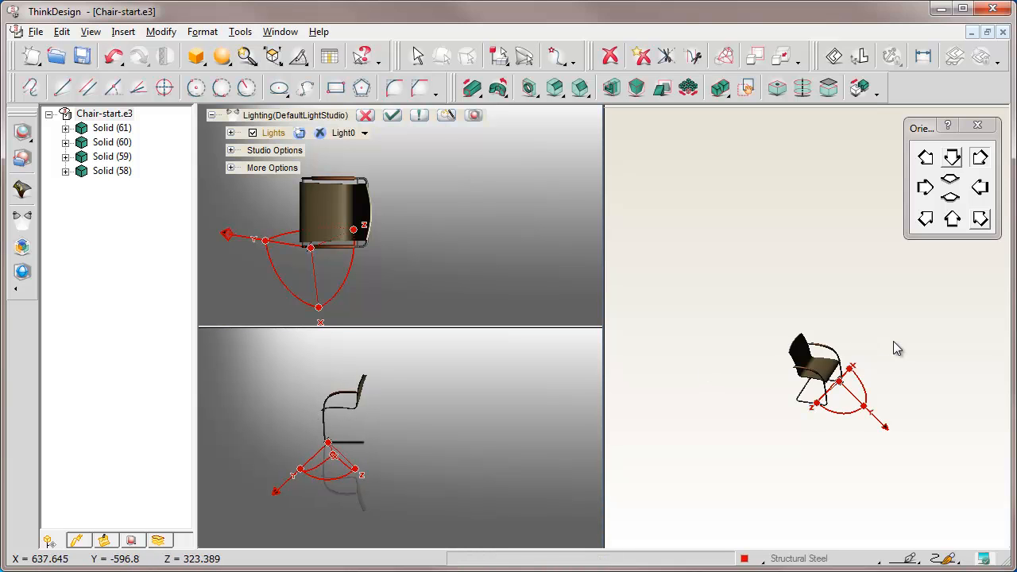
Apply High Quality rendering to the large viewport and frame the chair closely in a front isometric view
{"action": "left_click", "coordinate": [222, 58]}
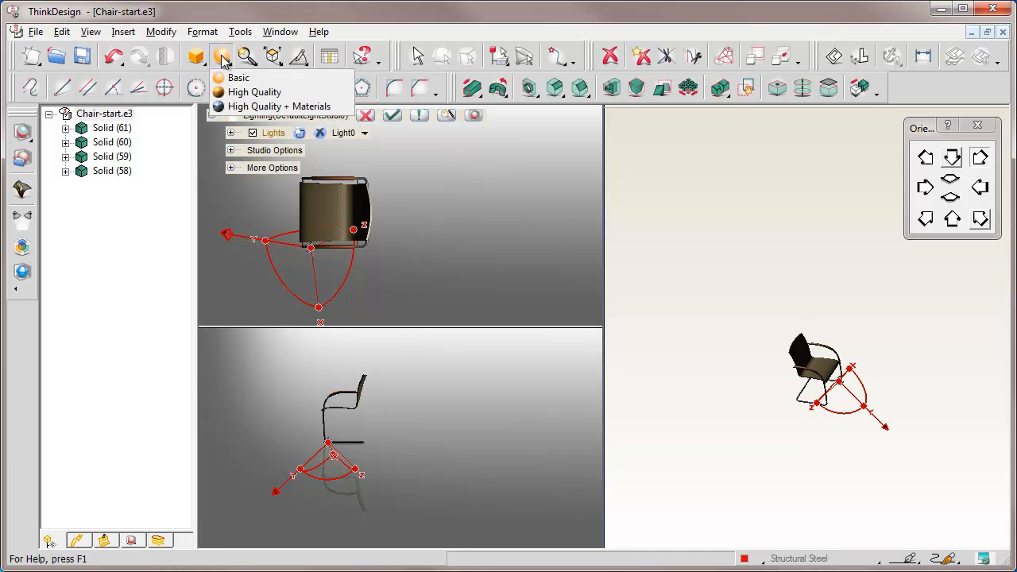
{"action": "left_click", "coordinate": [245, 92]}
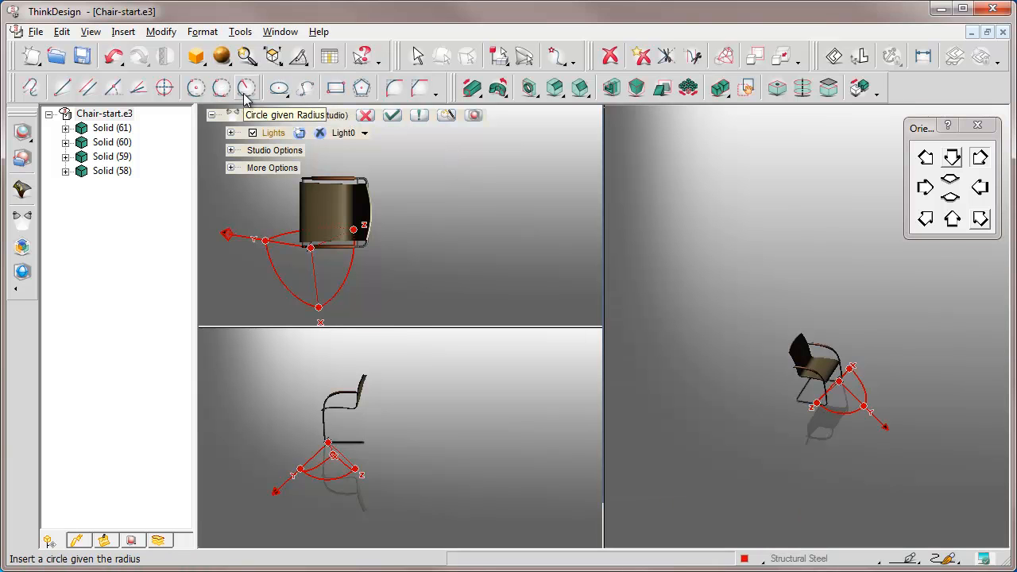
{"action": "left_click", "coordinate": [980, 220]}
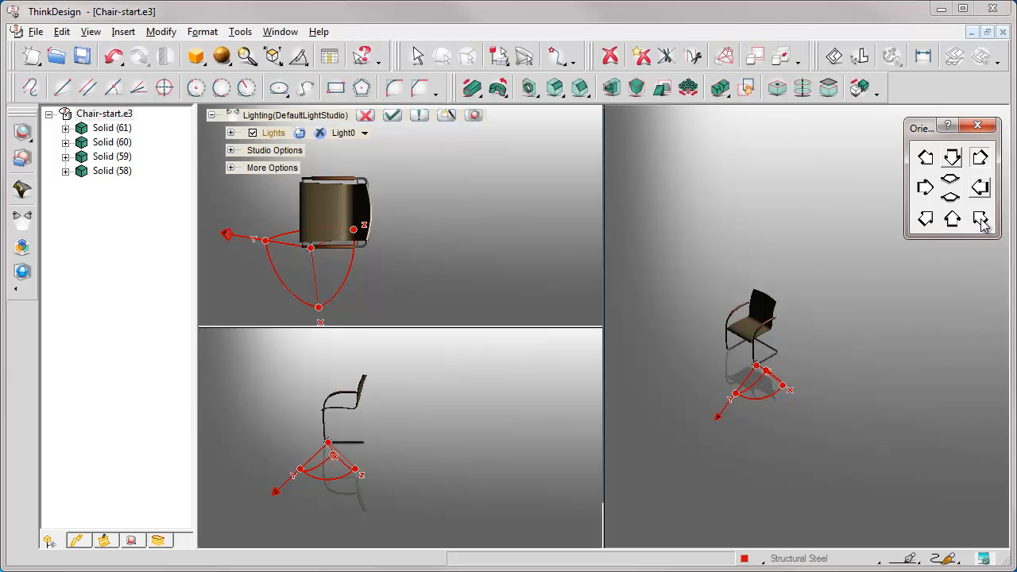
{"action": "key", "text": "ctrl+w"}
{"action": "left_click", "coordinate": [701, 283]}
{"action": "left_click", "coordinate": [813, 419]}
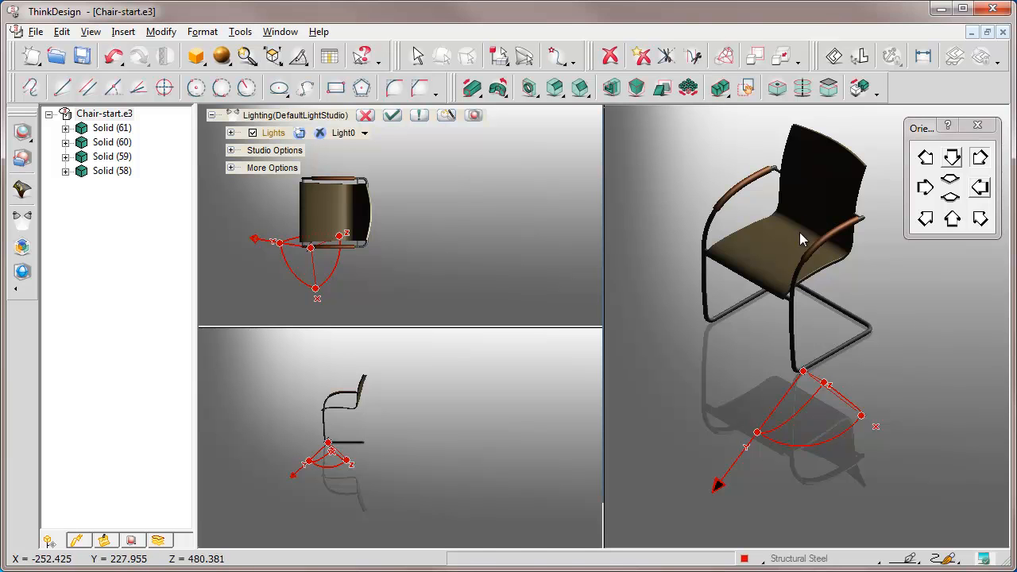
{"action": "middle_click_drag", "start_coordinate": [798, 218], "coordinate": [724, 272]}
{"action": "left_click_drag", "start_coordinate": [925, 129], "coordinate": [907, 435]}
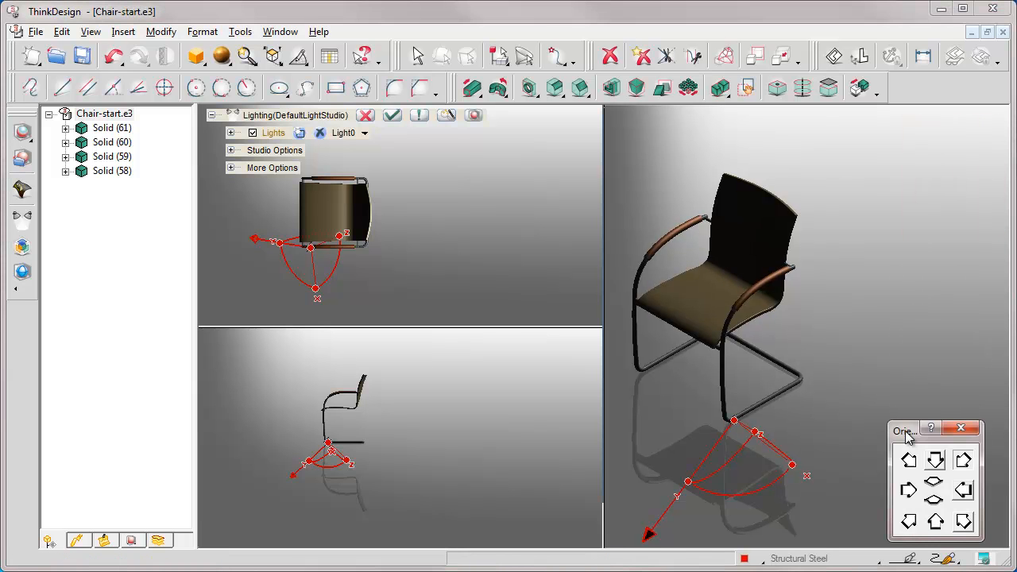
Move Light0's origin behind the chair, about 924 mm in Y and 875 mm in Z, and rotate its direction 10 degrees in the top view
{"action": "left_click", "coordinate": [328, 442]}
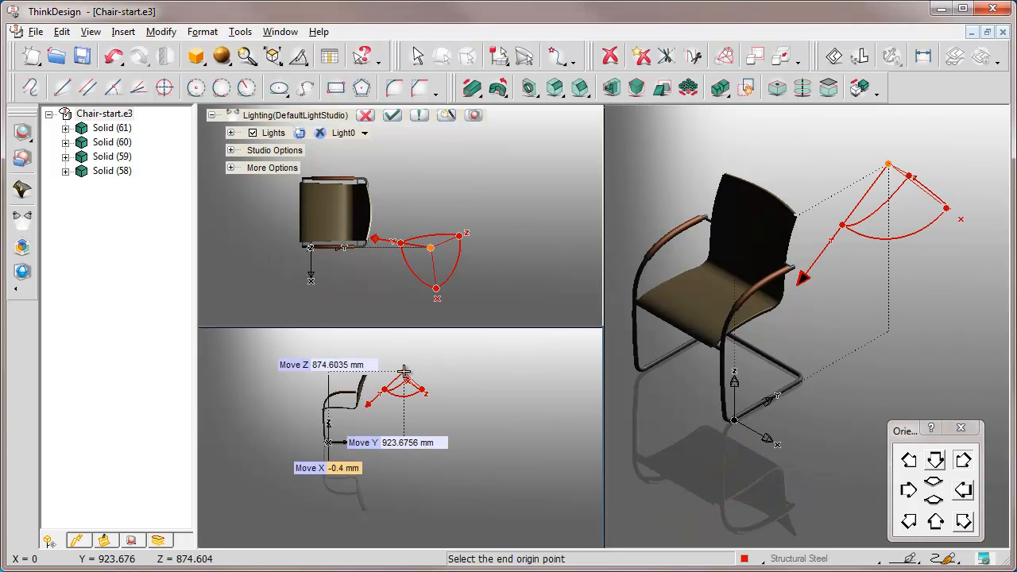
{"action": "left_click", "coordinate": [404, 371]}
{"action": "left_click_drag", "start_coordinate": [408, 266], "coordinate": [412, 274]}
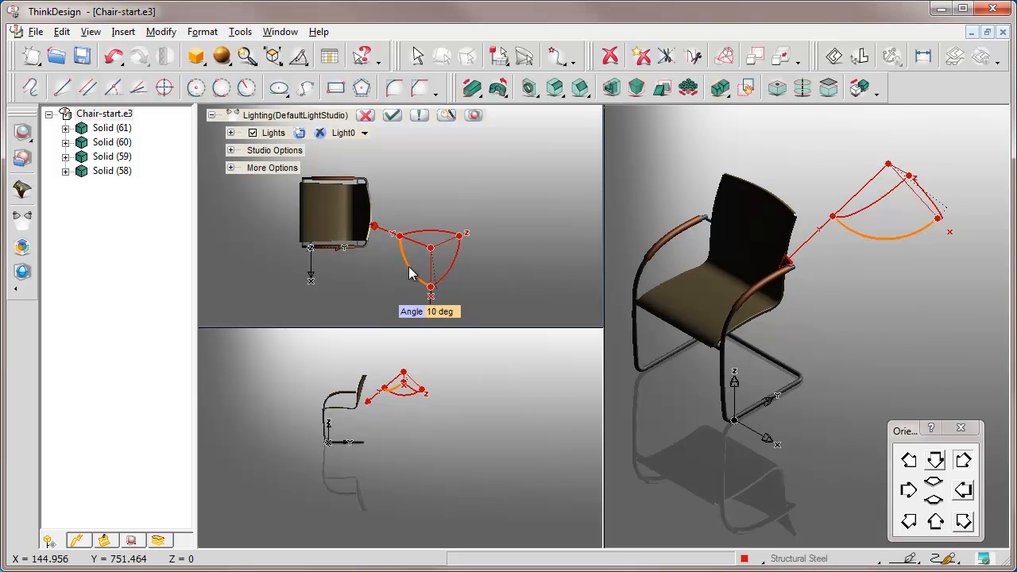
Enable Shadows for Light0, collapse its settings and frame the chair with its cast shadow in the top and isometric views
{"action": "left_click", "coordinate": [230, 133]}
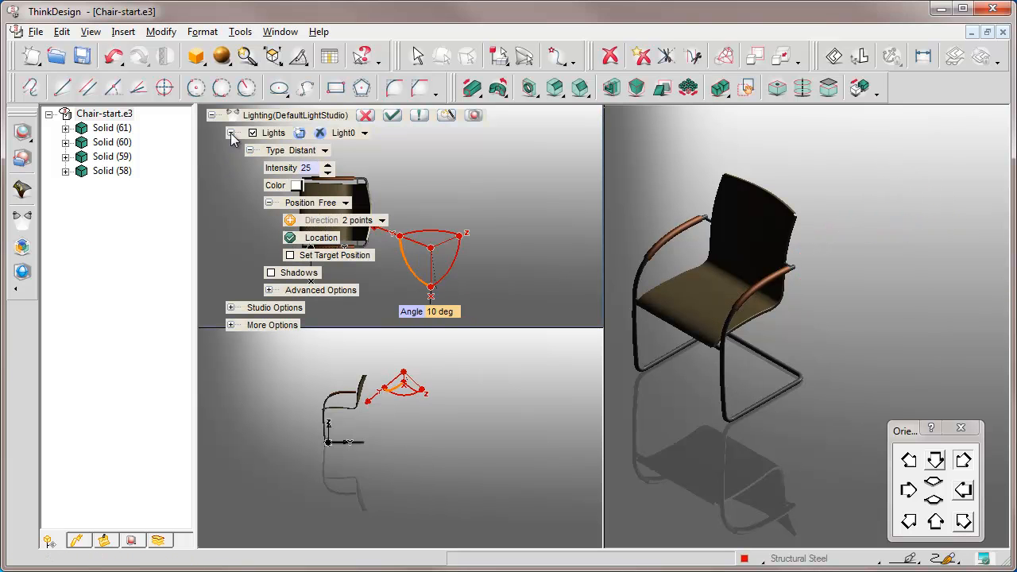
{"action": "left_click", "coordinate": [271, 273]}
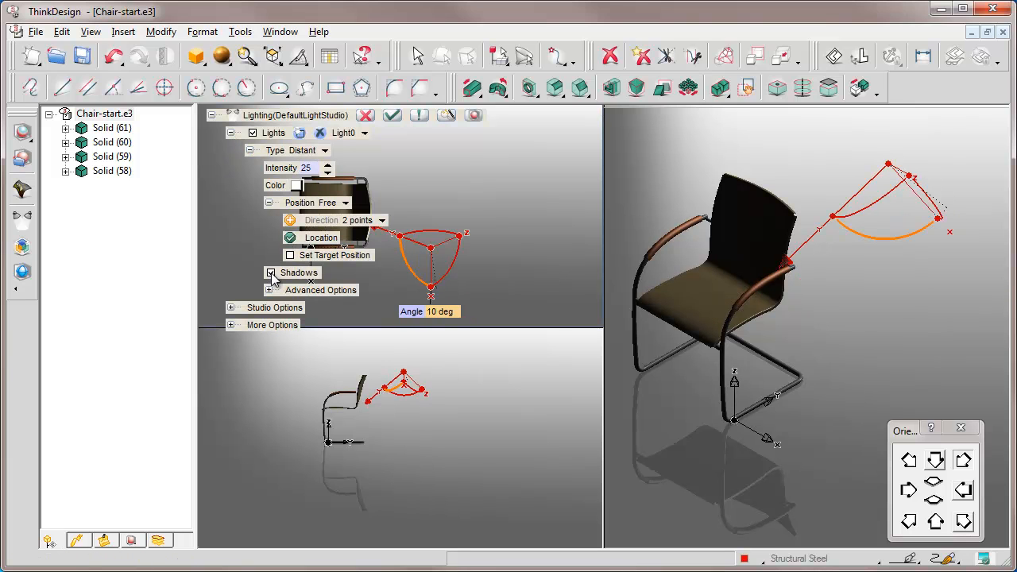
{"action": "left_click", "coordinate": [230, 132]}
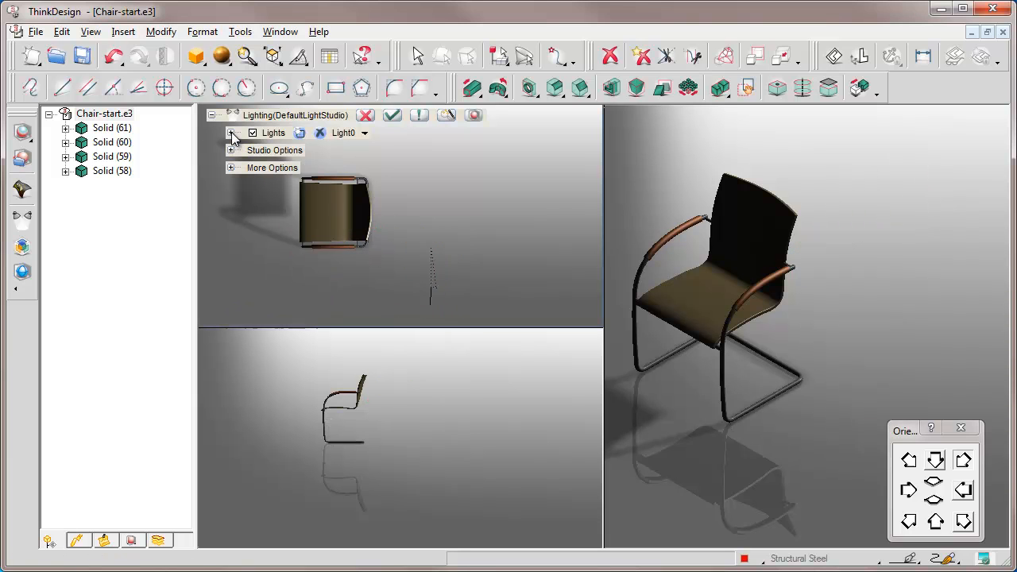
{"action": "middle_click_drag", "start_coordinate": [340, 217], "coordinate": [417, 218]}
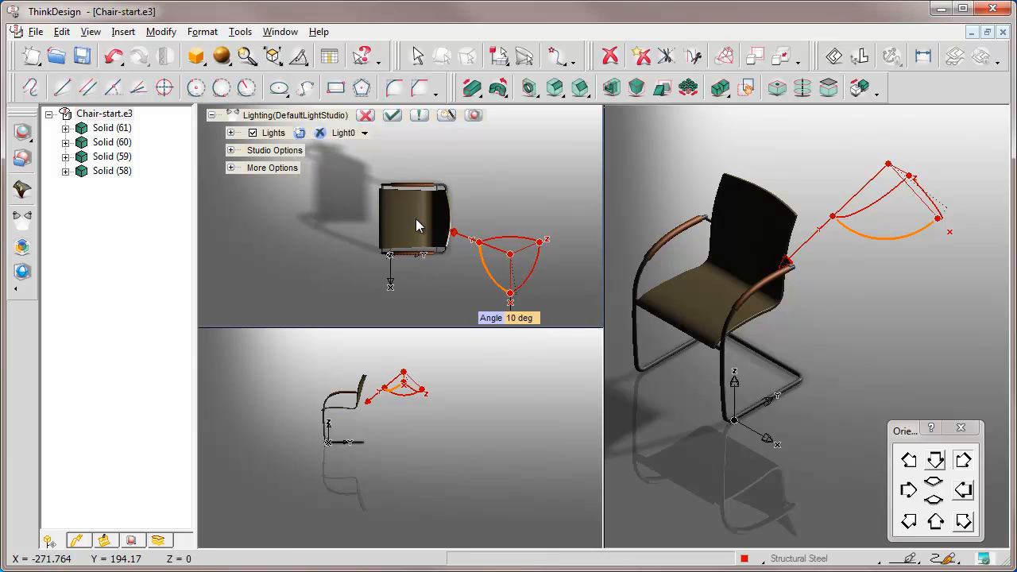
{"action": "middle_click_drag", "start_coordinate": [711, 297], "coordinate": [844, 288]}
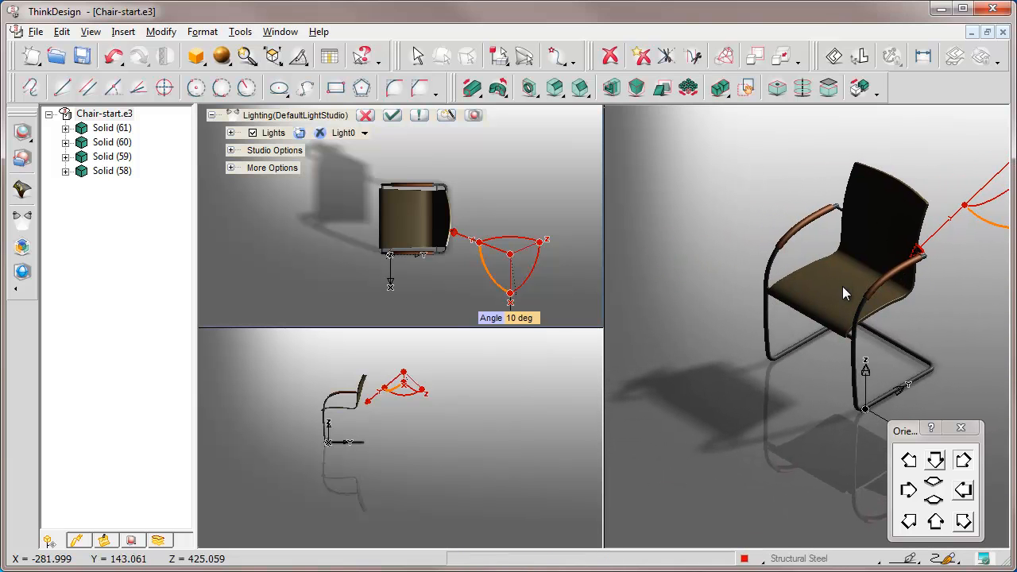
Make Light1 the current light and switch it on
{"action": "left_click", "coordinate": [365, 134]}
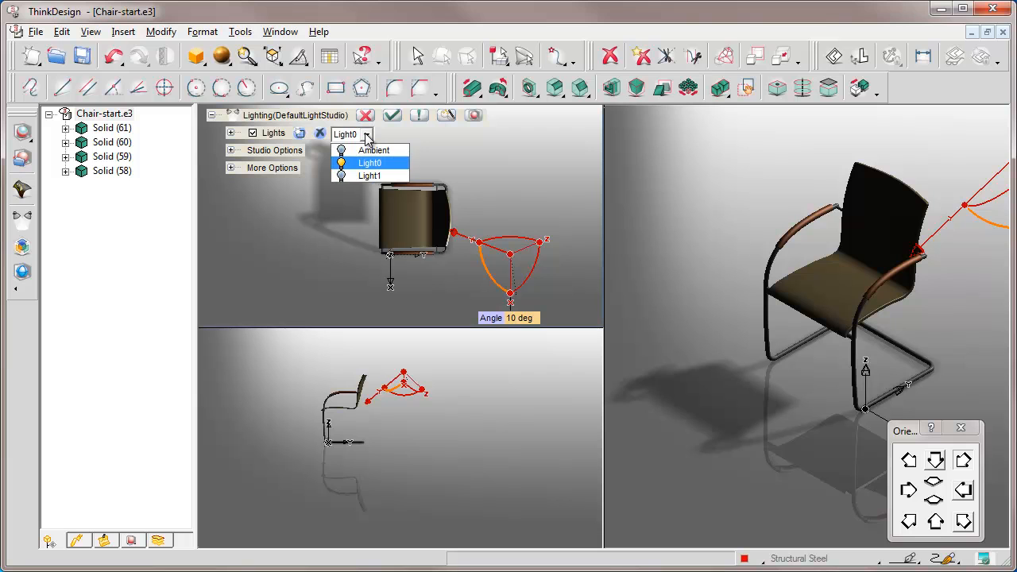
{"action": "left_click", "coordinate": [370, 175]}
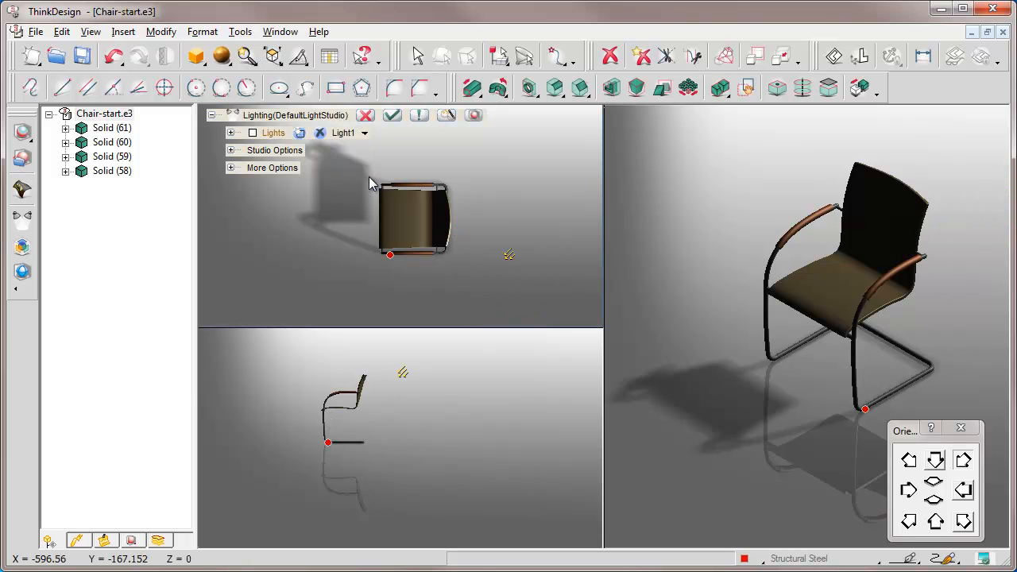
{"action": "left_click", "coordinate": [253, 133]}
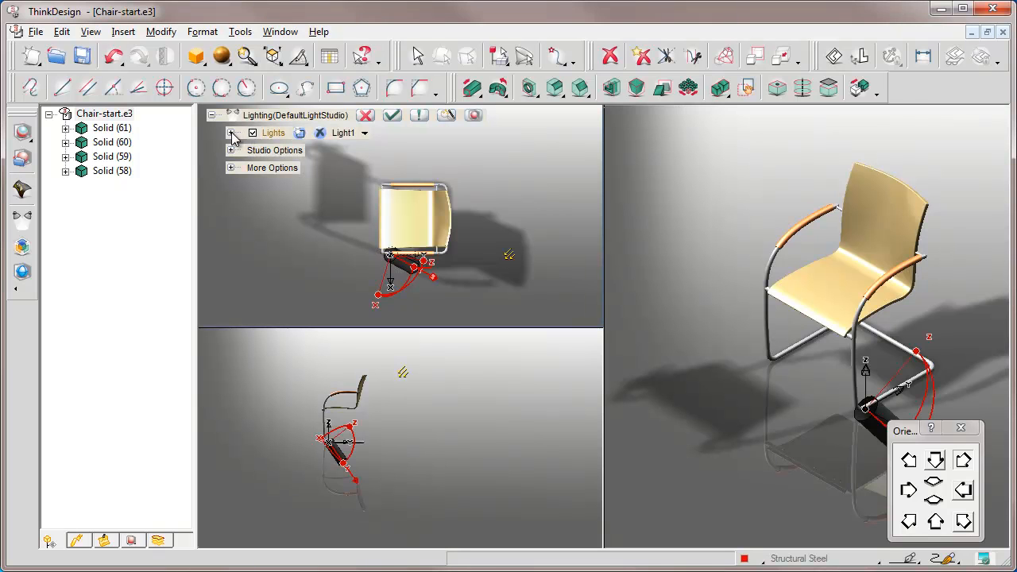
Change Light1's type to Spot and expand its type settings
{"action": "left_click", "coordinate": [231, 133]}
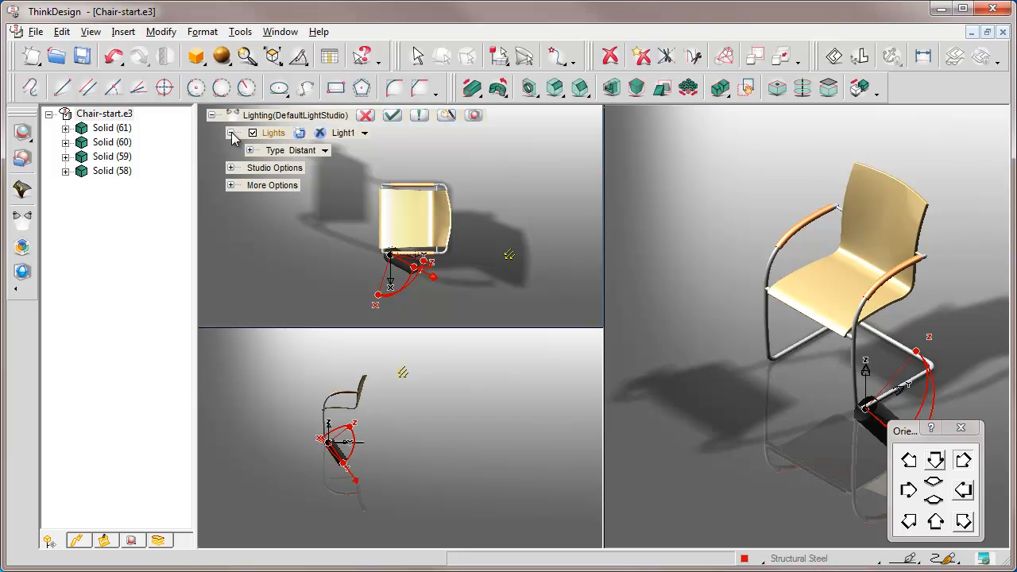
{"action": "left_click", "coordinate": [302, 151]}
{"action": "left_click", "coordinate": [326, 154]}
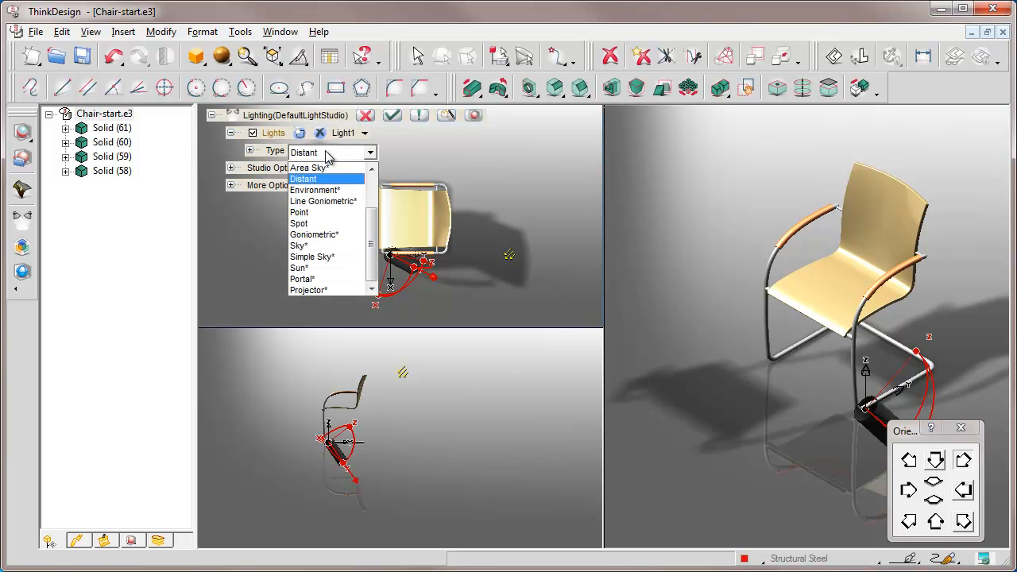
{"action": "left_click", "coordinate": [299, 223]}
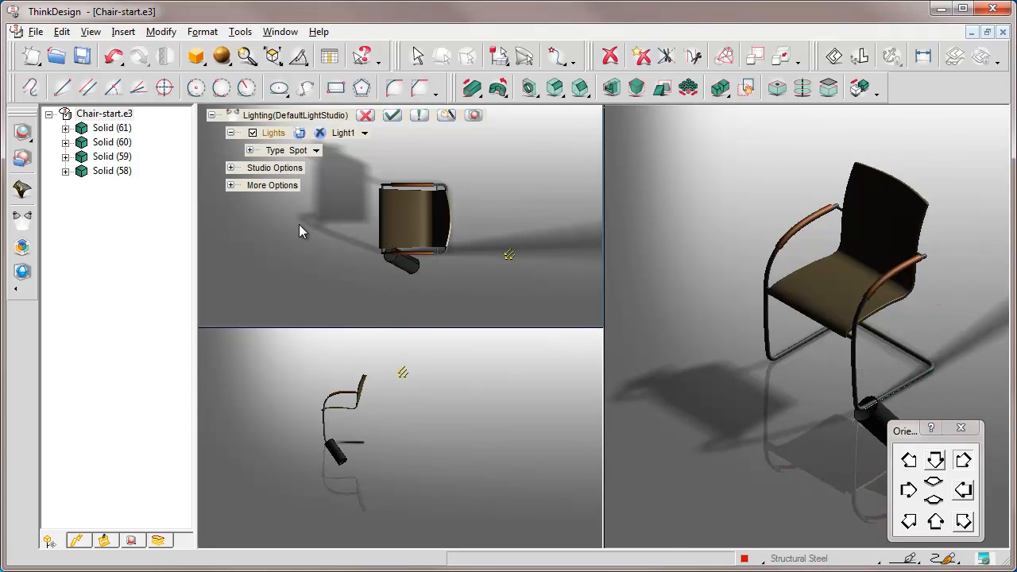
{"action": "left_click", "coordinate": [251, 151]}
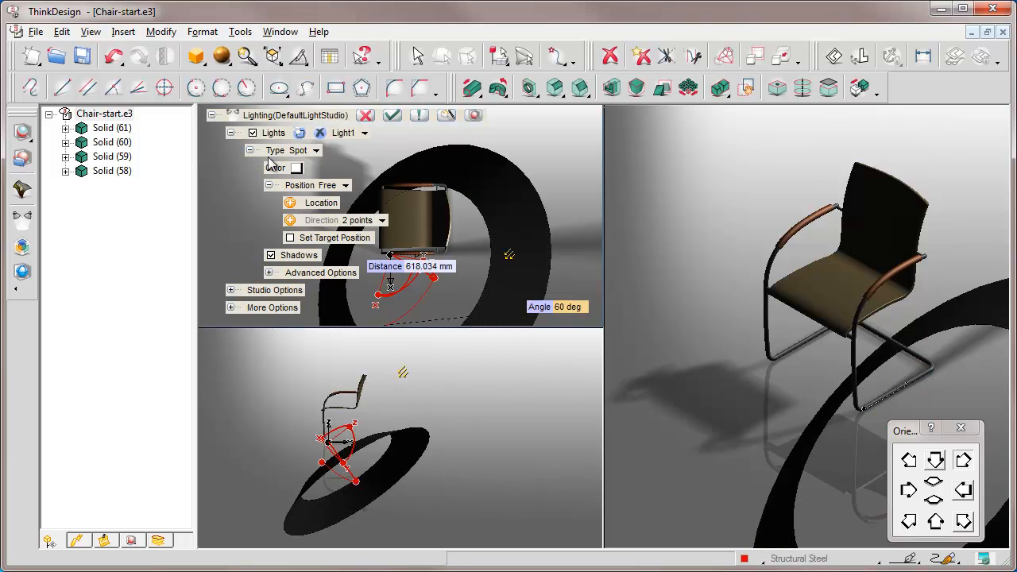
Set Light1's color to the light yellow basic color
{"action": "left_click", "coordinate": [296, 168]}
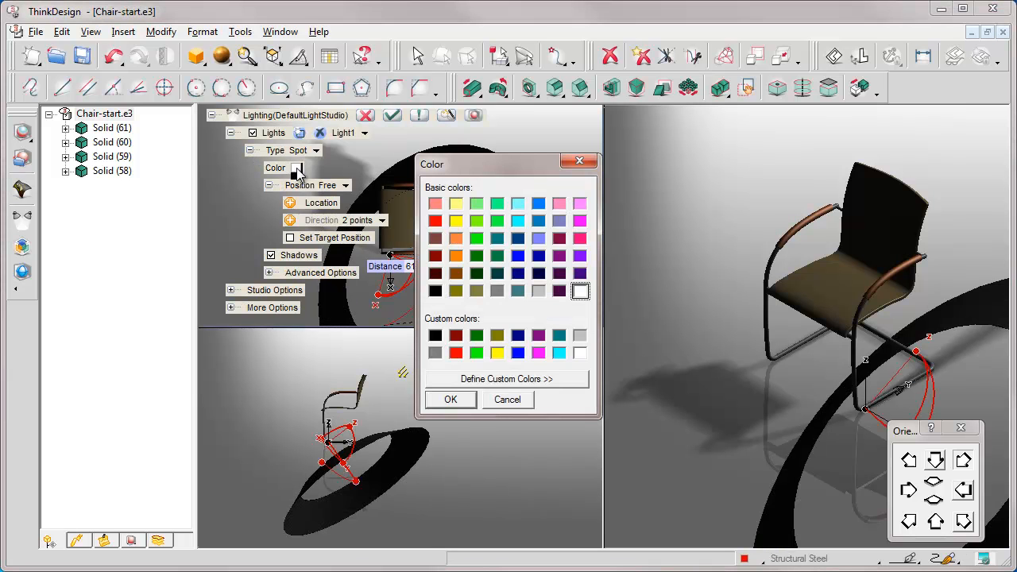
{"action": "left_click", "coordinate": [457, 204]}
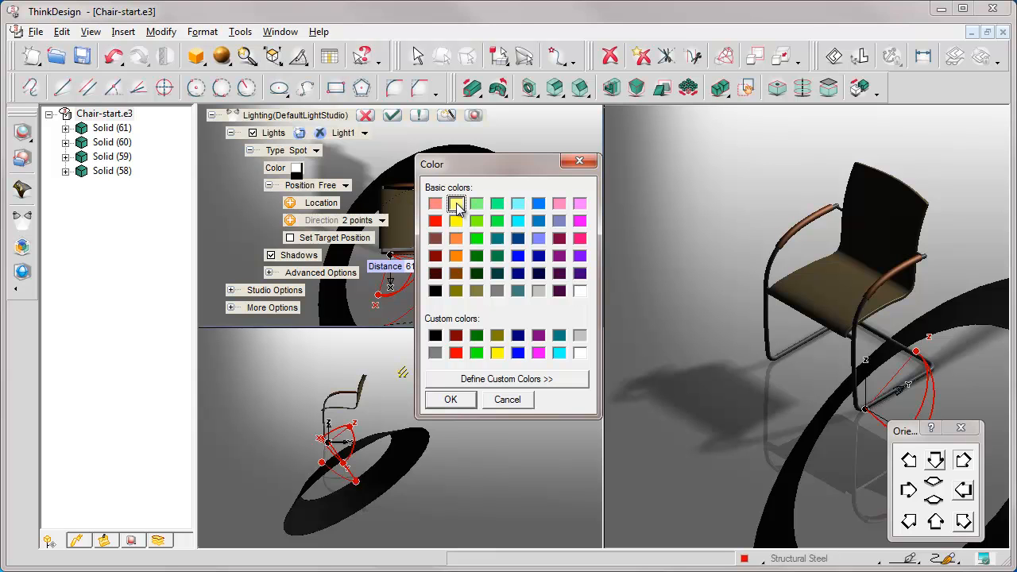
{"action": "left_click", "coordinate": [450, 400]}
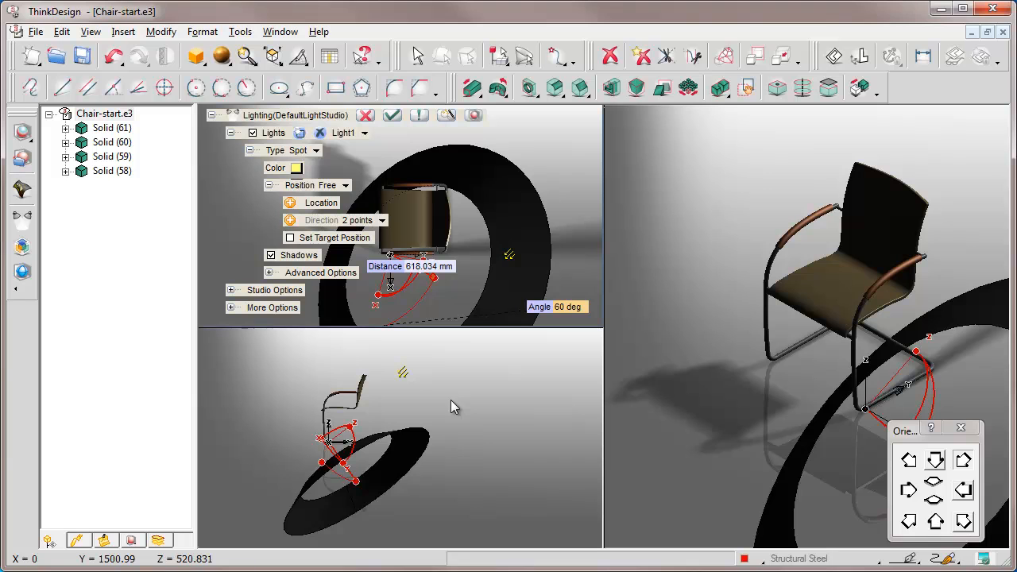
Move the orientation palette clear of the light handles, and set Light1's spot angle to 8 deg and distance to 1000 mm
{"action": "left_click_drag", "start_coordinate": [904, 431], "coordinate": [653, 118]}
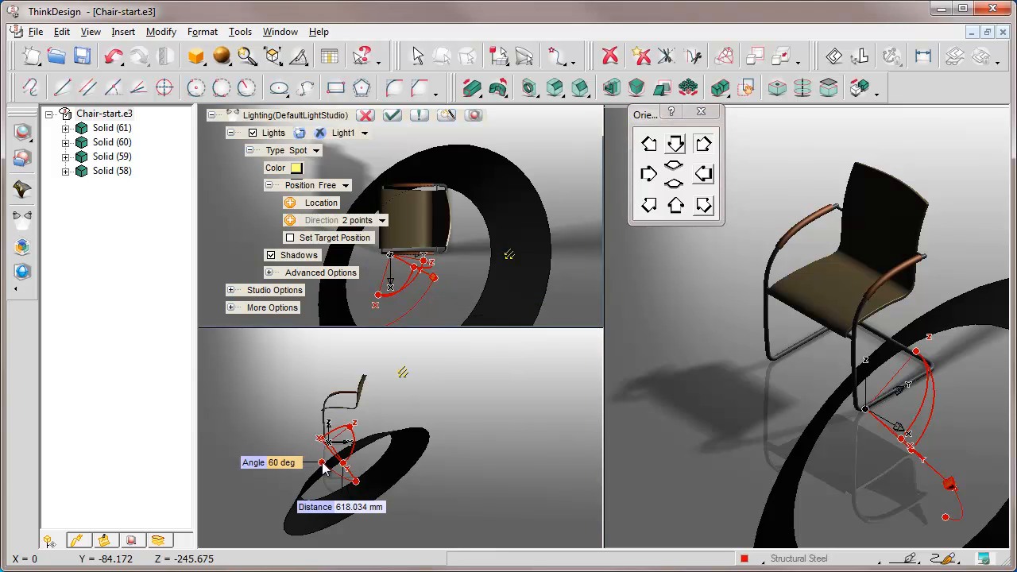
{"action": "left_click", "coordinate": [299, 464]}
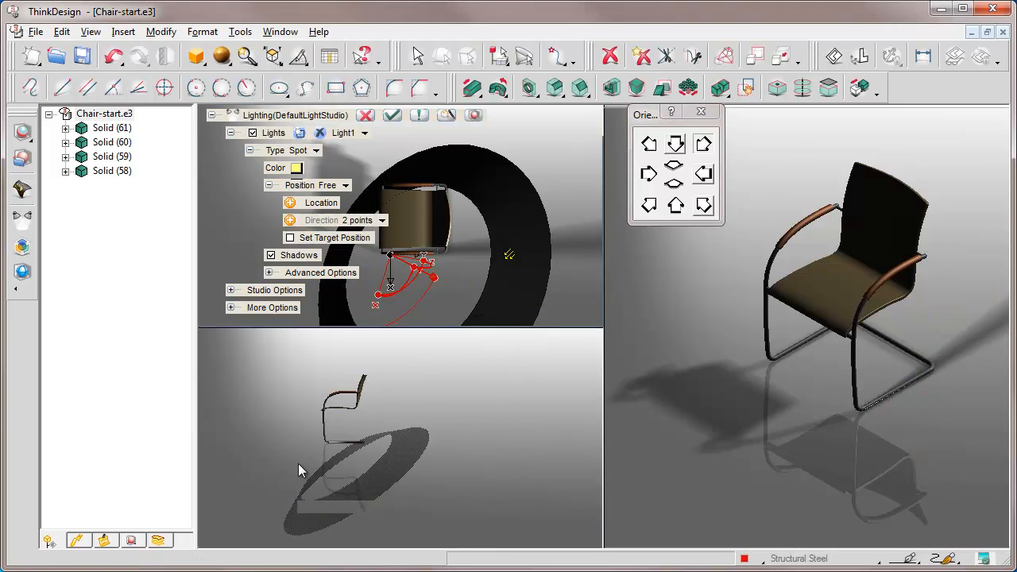
{"action": "key", "text": "Return"}
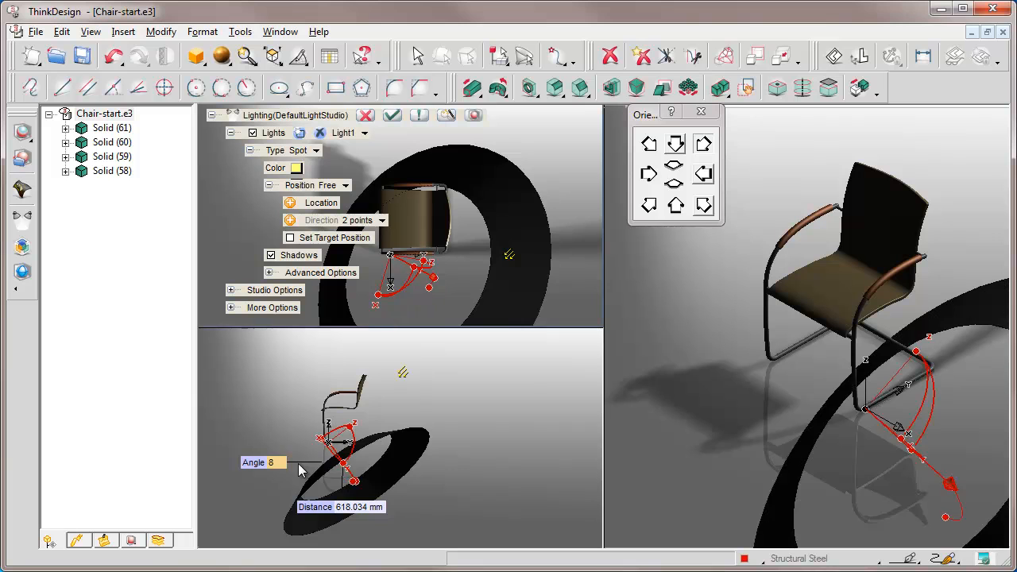
{"action": "left_click", "coordinate": [385, 508]}
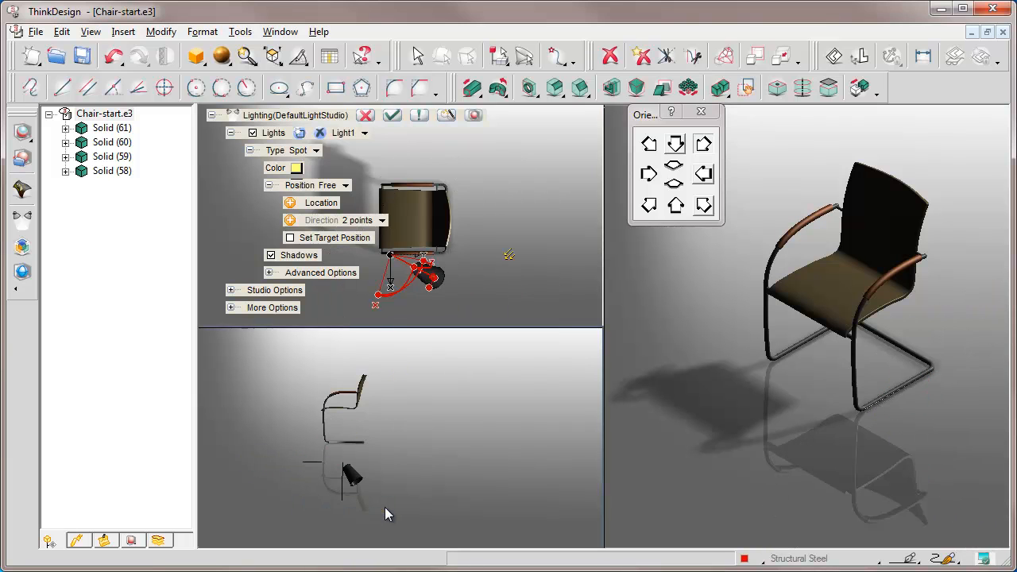
{"action": "type", "text": "1000"}
{"action": "key", "text": "Return"}
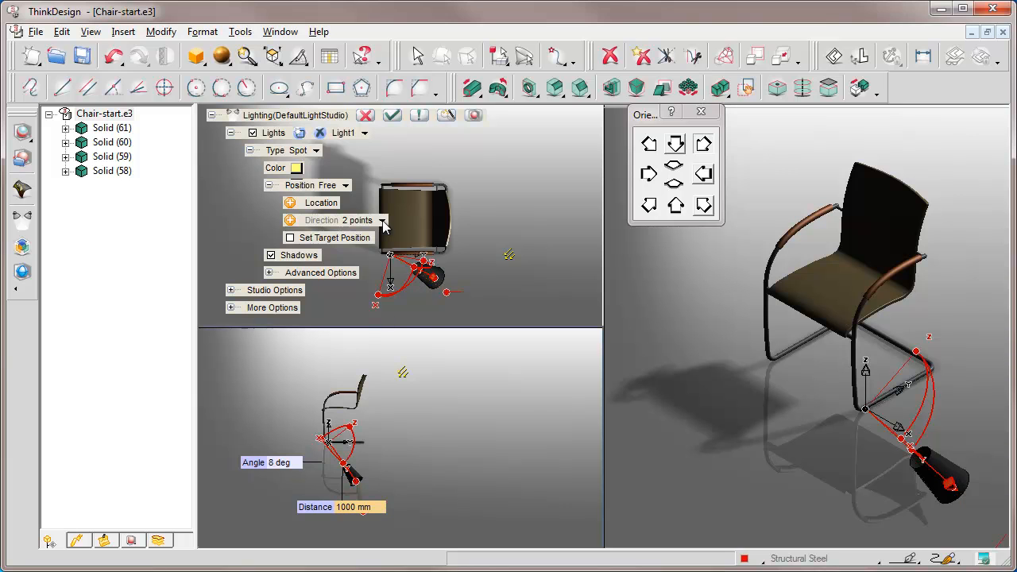
Set Light1's direction option to Y
{"action": "left_click", "coordinate": [383, 223]}
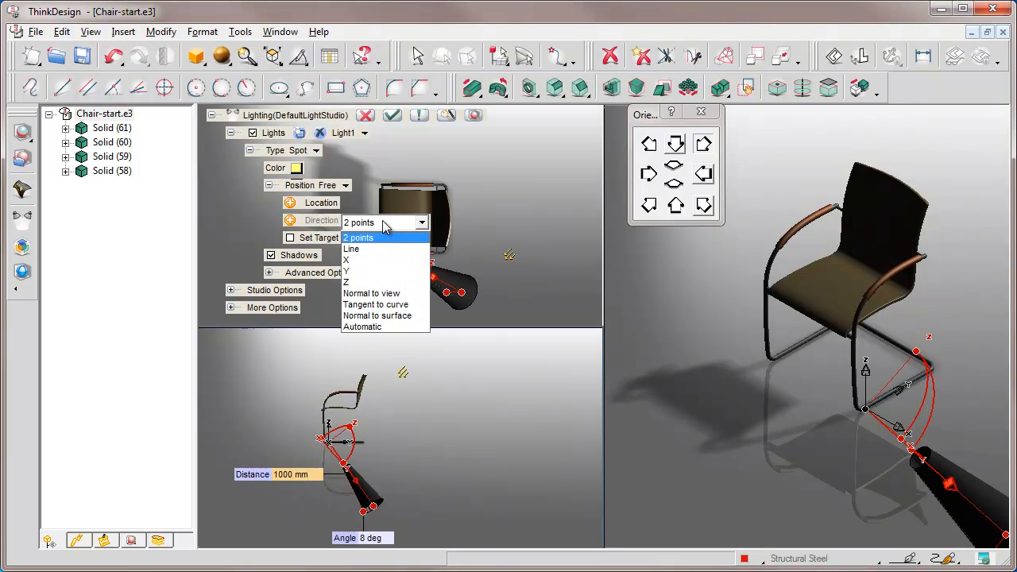
{"action": "left_click", "coordinate": [347, 271]}
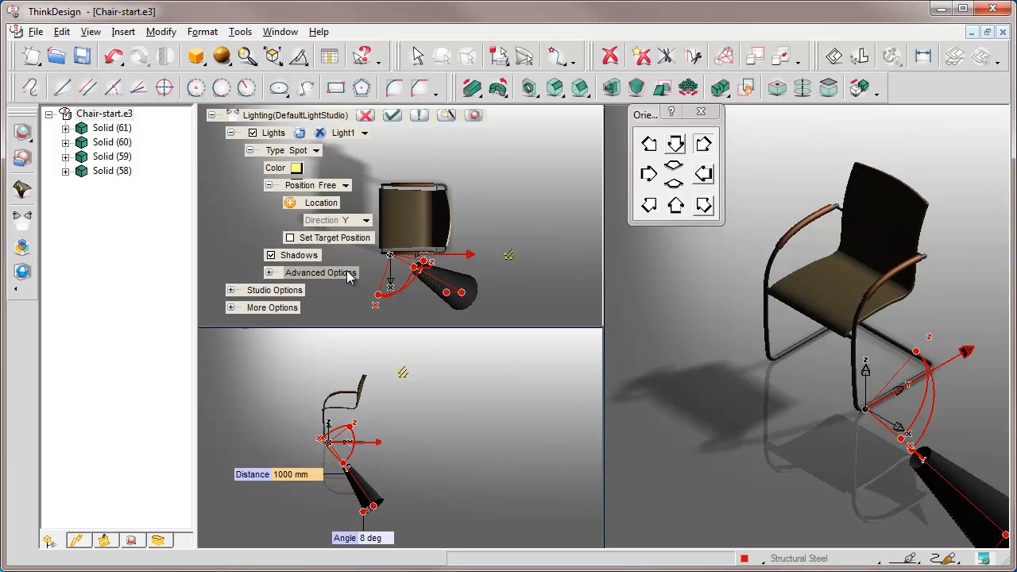
Collapse the light settings and set Light1's Delta Y to -1500 mm
{"action": "left_click", "coordinate": [231, 133]}
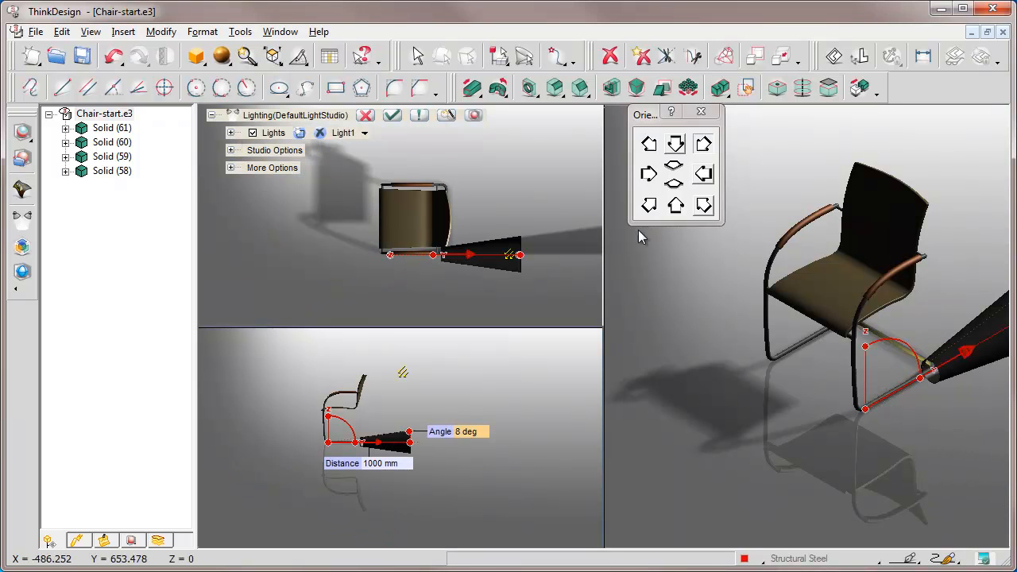
{"action": "middle_click_drag", "start_coordinate": [843, 279], "coordinate": [797, 286]}
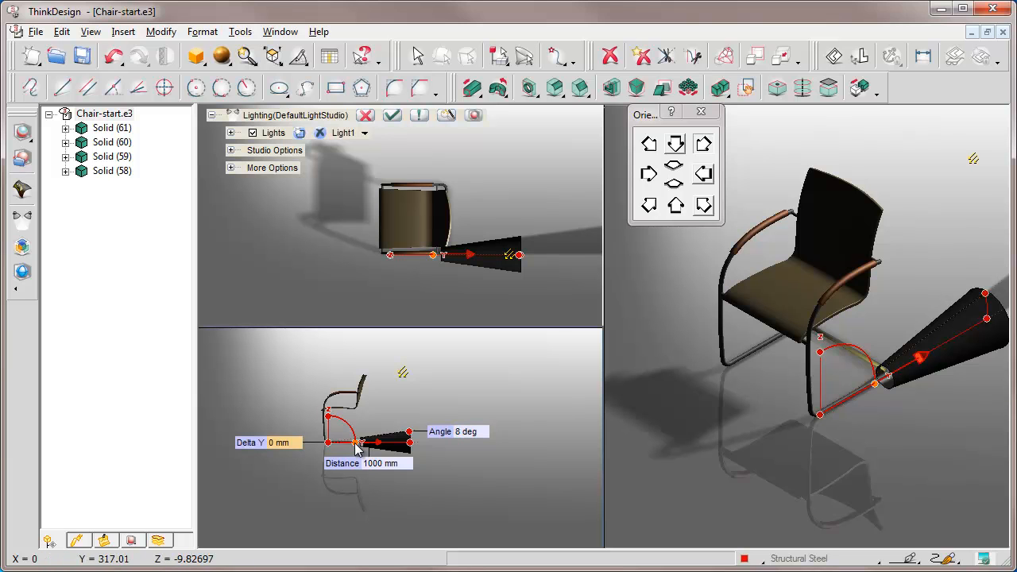
{"action": "left_click", "coordinate": [294, 445]}
{"action": "type", "text": "-1500"}
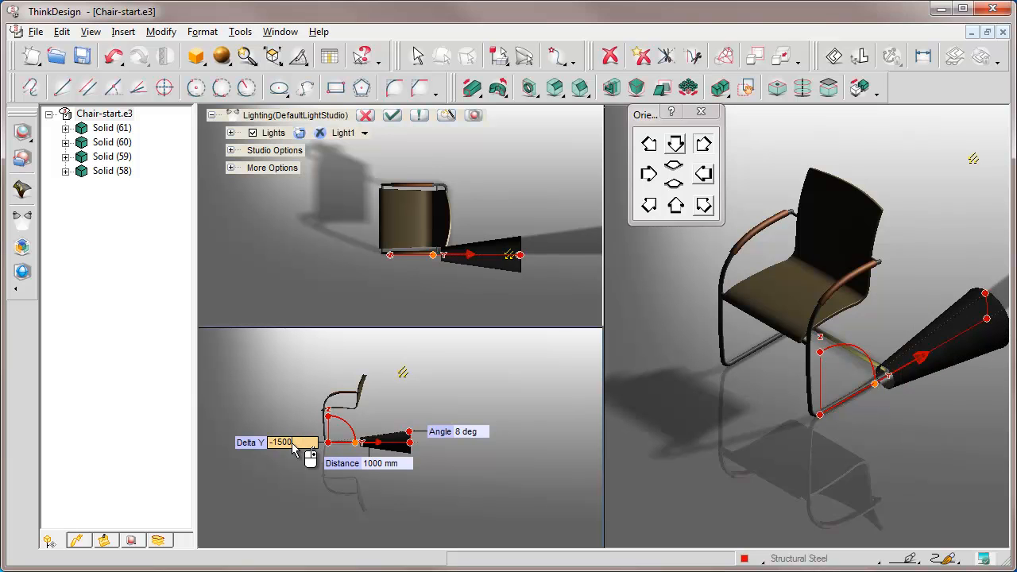
{"action": "key", "text": "Return"}
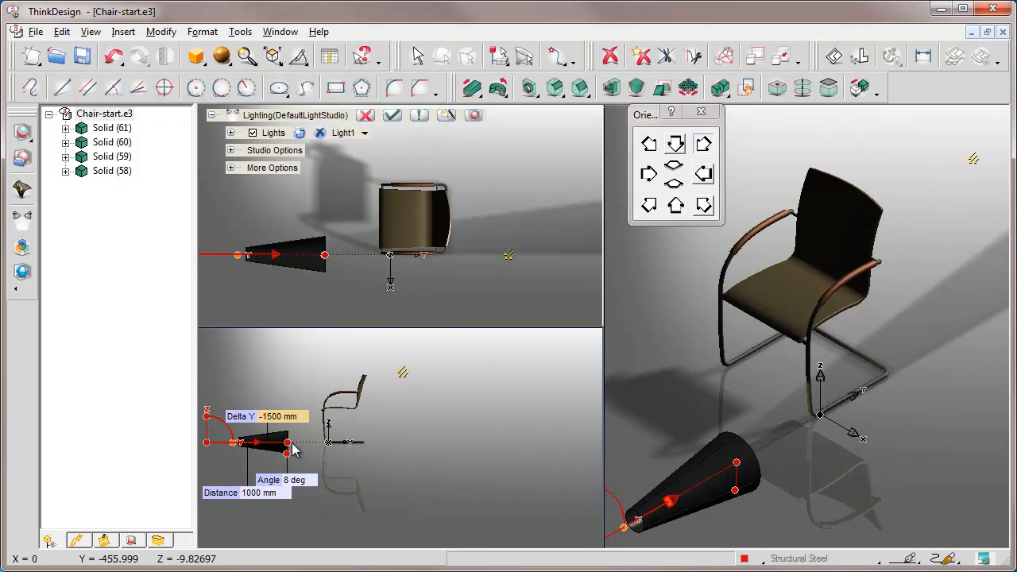
Set Light1's Delta Z to 1500 mm and move the orientation palette clear of the spot cone
{"action": "middle_click_drag", "start_coordinate": [286, 443], "coordinate": [389, 476]}
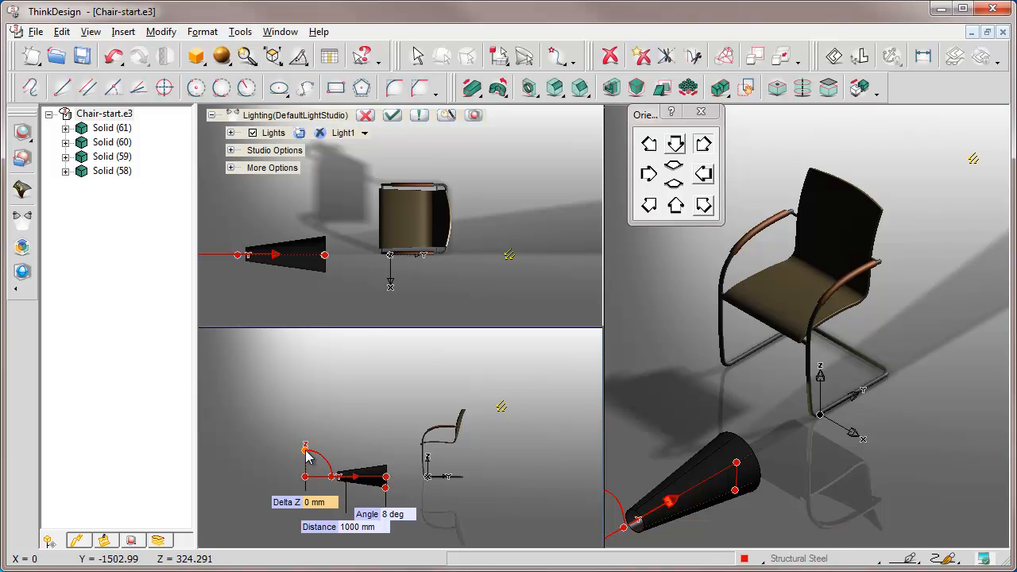
{"action": "left_click", "coordinate": [328, 502]}
{"action": "type", "text": "1500"}
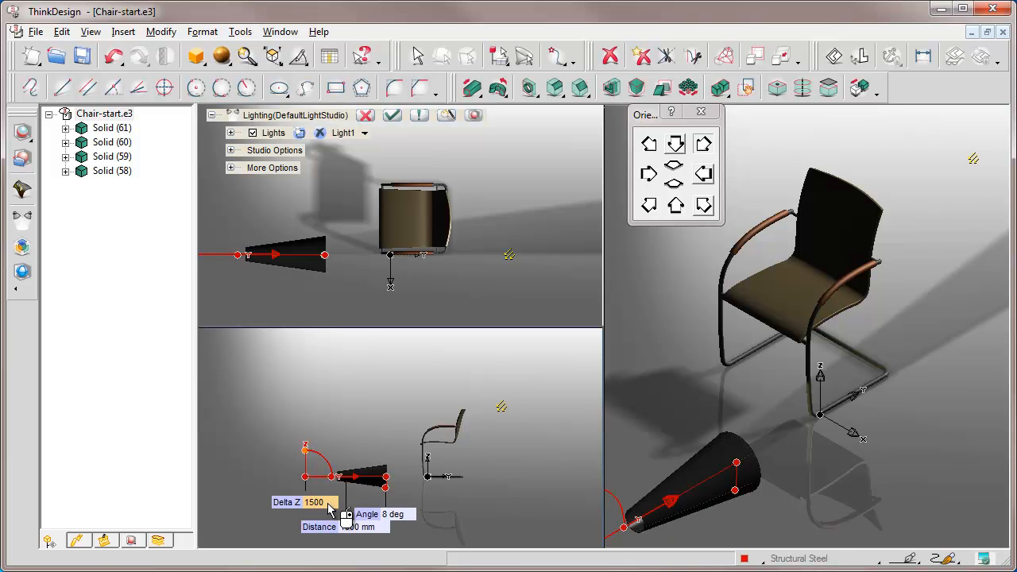
{"action": "key", "text": "Return"}
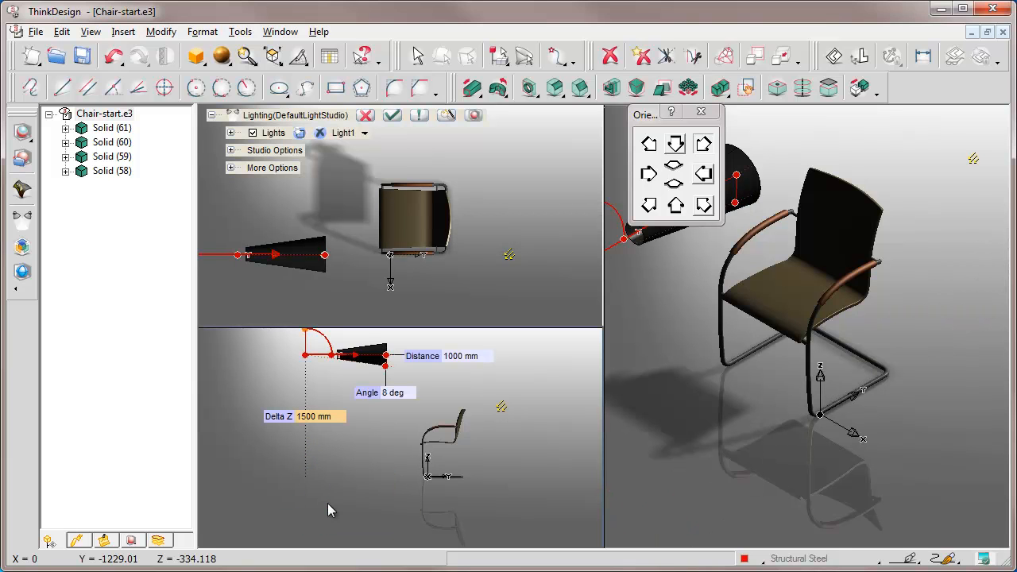
{"action": "middle_click_drag", "start_coordinate": [370, 363], "coordinate": [372, 433]}
{"action": "left_click_drag", "start_coordinate": [652, 115], "coordinate": [925, 426]}
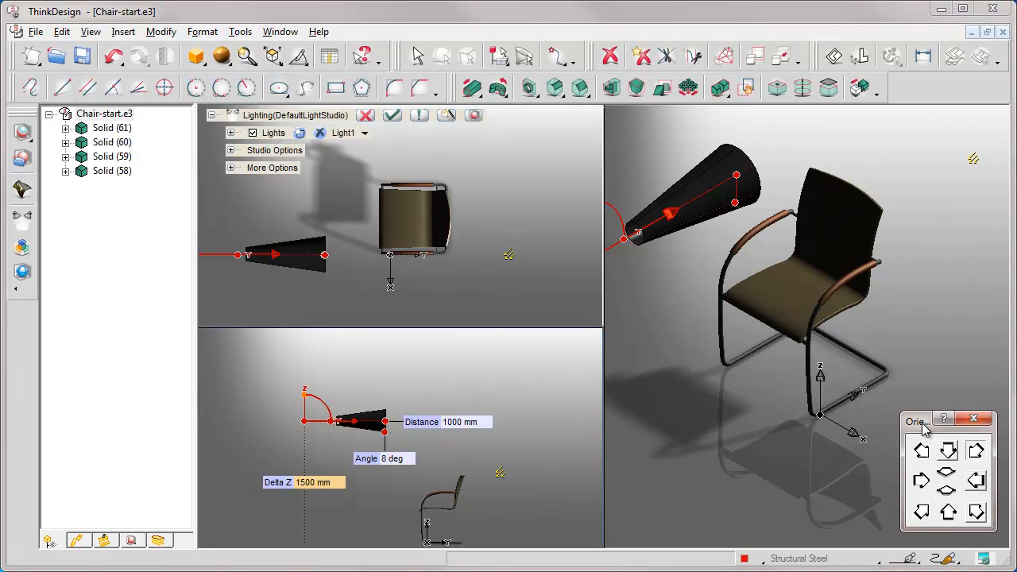
Set Light1's Delta X to 500 mm
{"action": "middle_click_drag", "start_coordinate": [789, 284], "coordinate": [810, 282]}
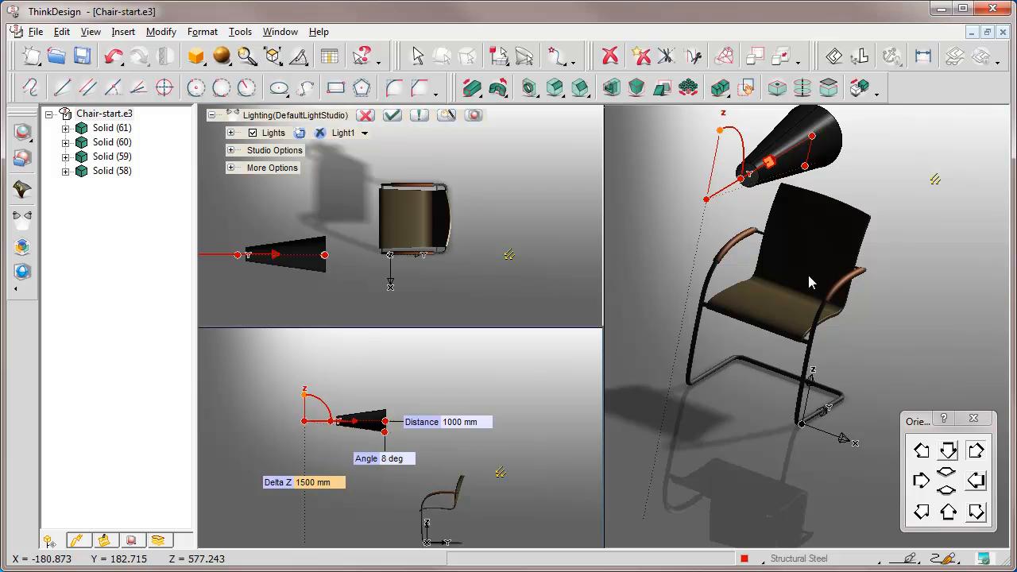
{"action": "left_click", "coordinate": [707, 200]}
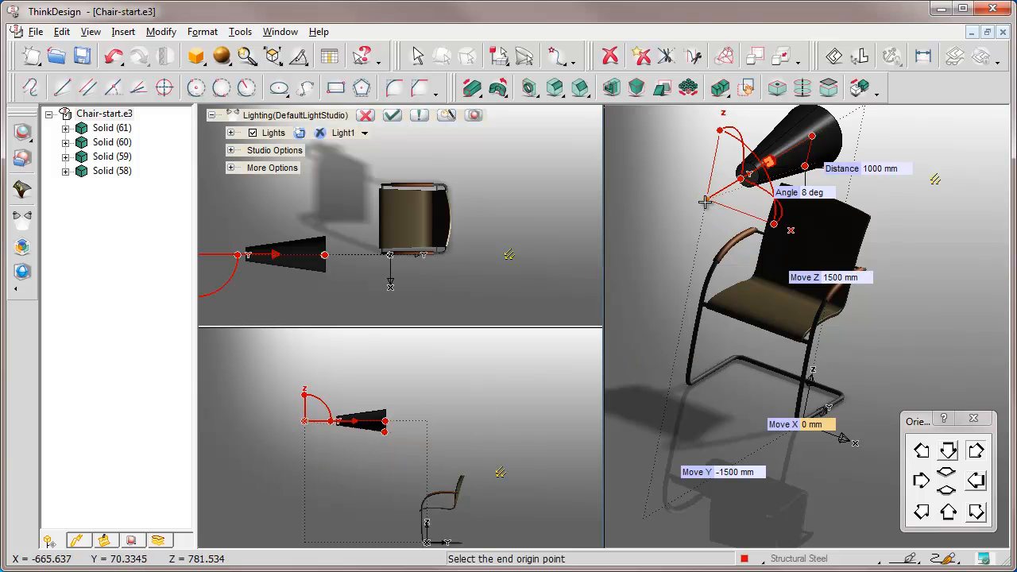
{"action": "left_click", "coordinate": [774, 224]}
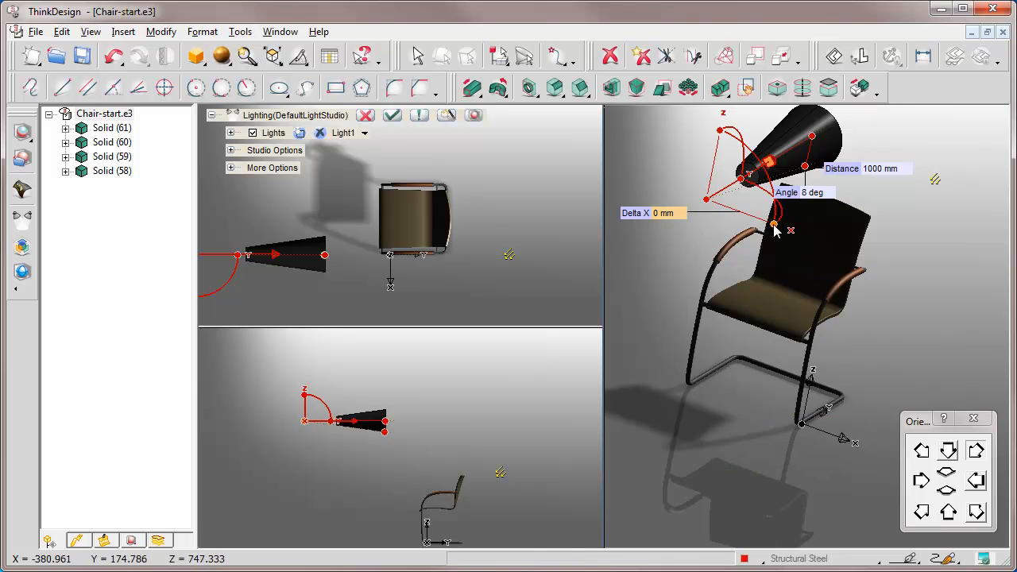
{"action": "middle_click_drag", "start_coordinate": [417, 221], "coordinate": [498, 207]}
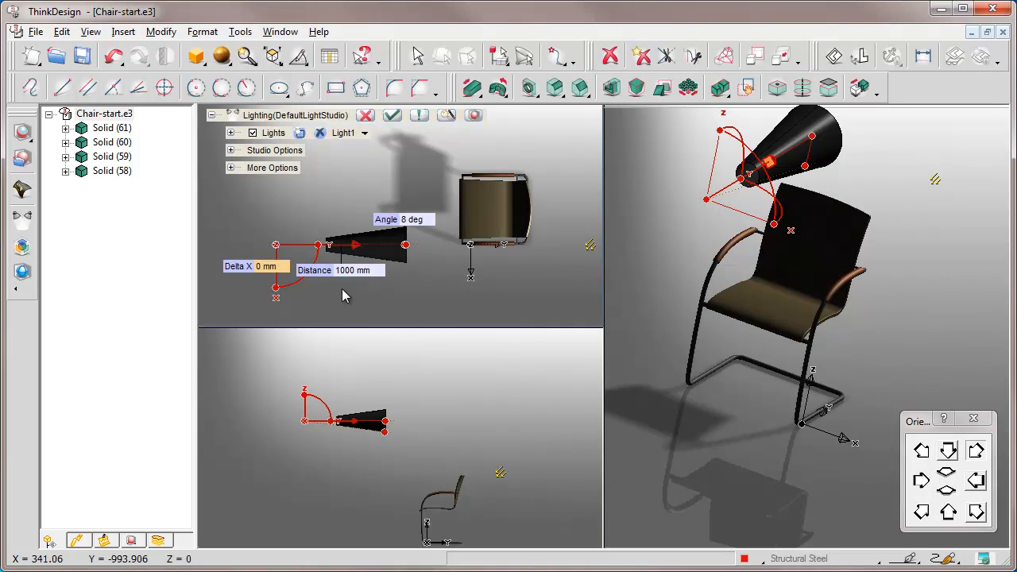
{"action": "left_click", "coordinate": [279, 268]}
{"action": "type", "text": "500"}
{"action": "key", "text": "Return"}
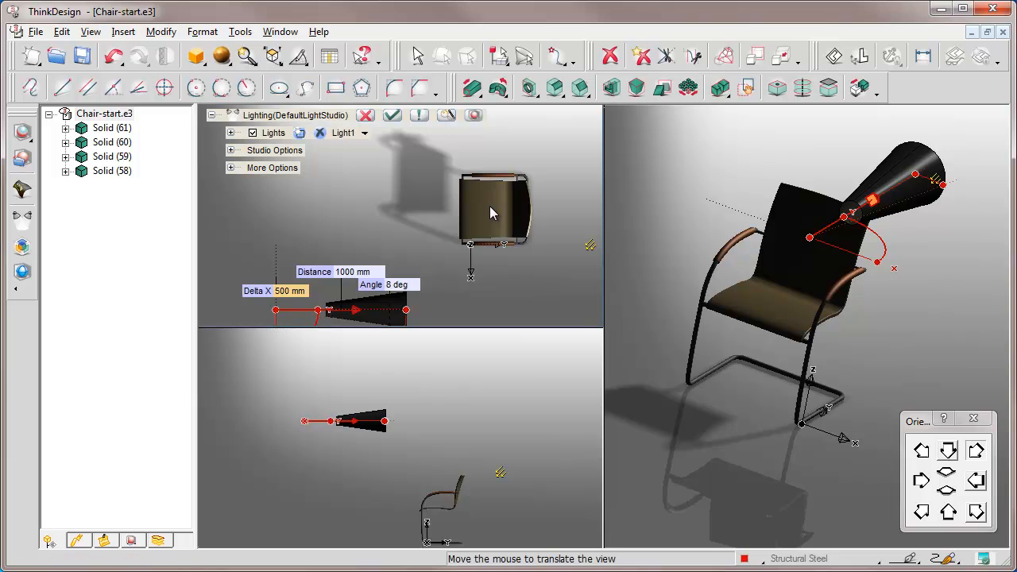
{"action": "middle_click_drag", "start_coordinate": [491, 193], "coordinate": [492, 180]}
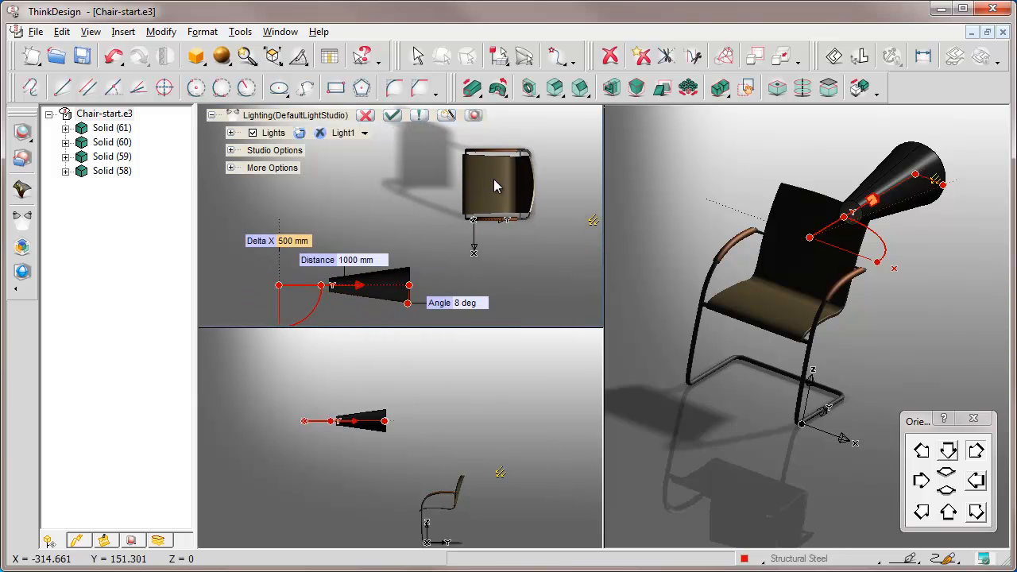
Rotate Light1's spot direction 30 deg in the horizontal XY plane, towards the chair
{"action": "left_click", "coordinate": [882, 263]}
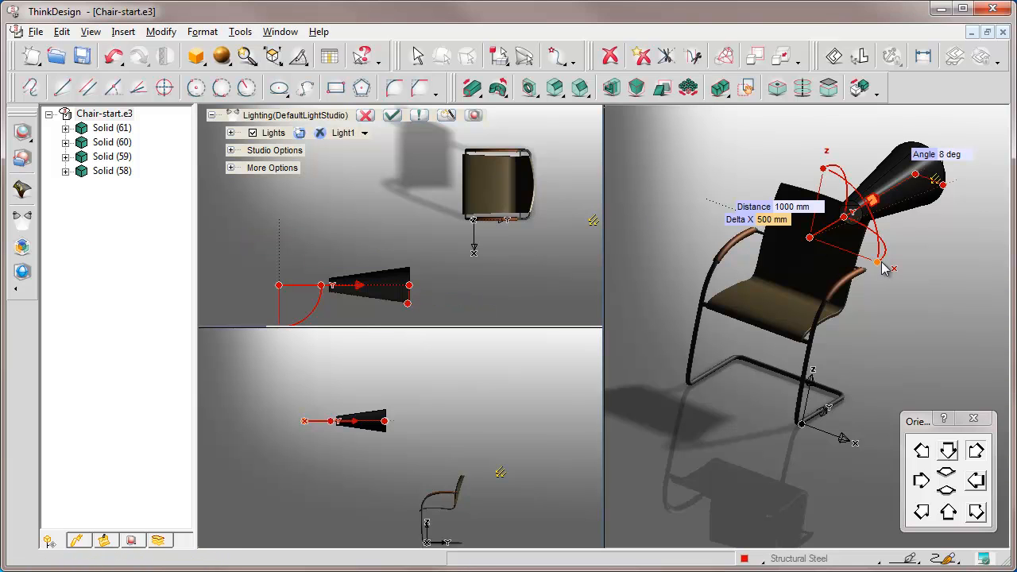
{"action": "middle_click_drag", "start_coordinate": [793, 262], "coordinate": [783, 277]}
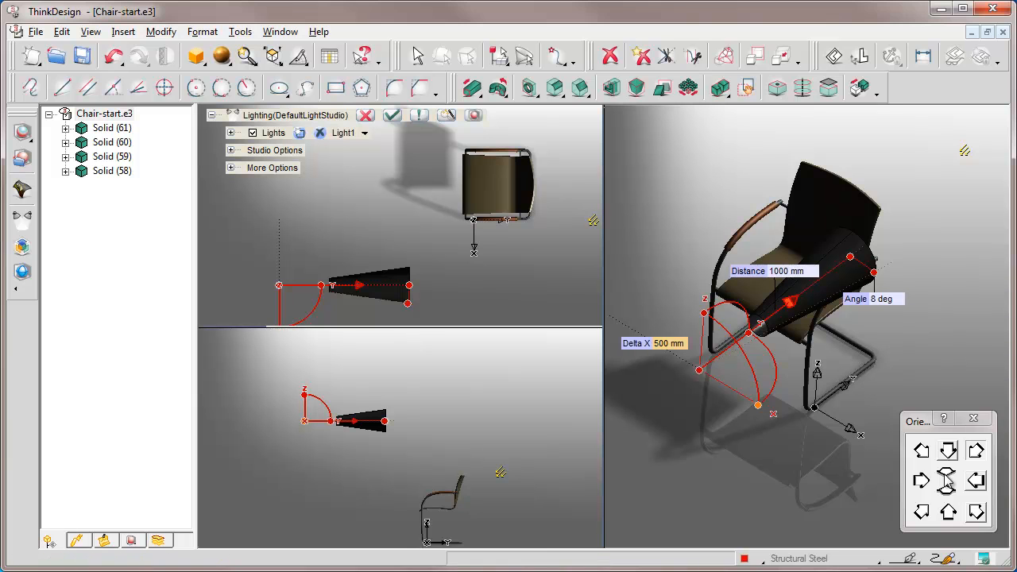
{"action": "left_click", "coordinate": [976, 513]}
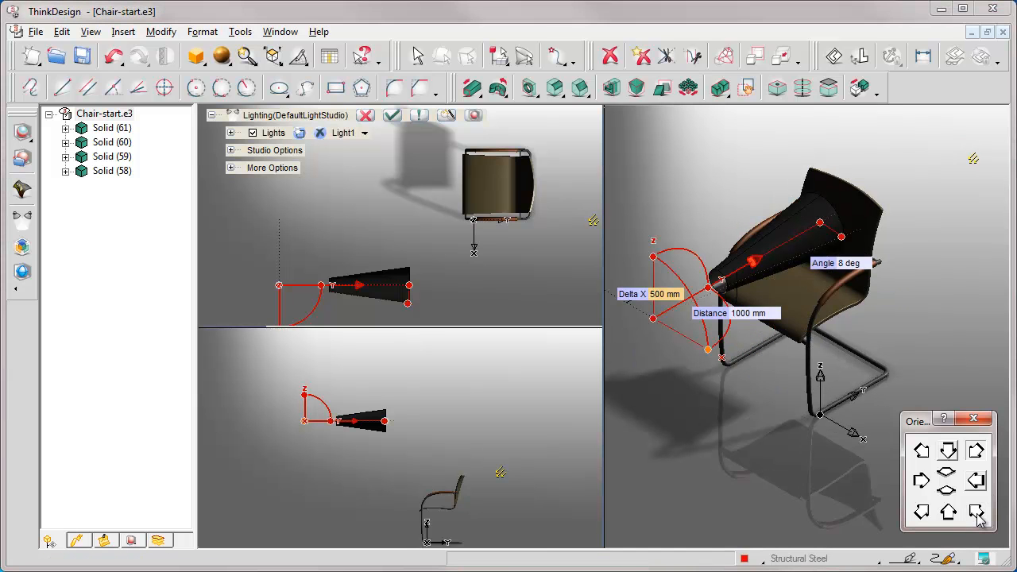
{"action": "left_click", "coordinate": [729, 329]}
{"action": "type", "text": "30"}
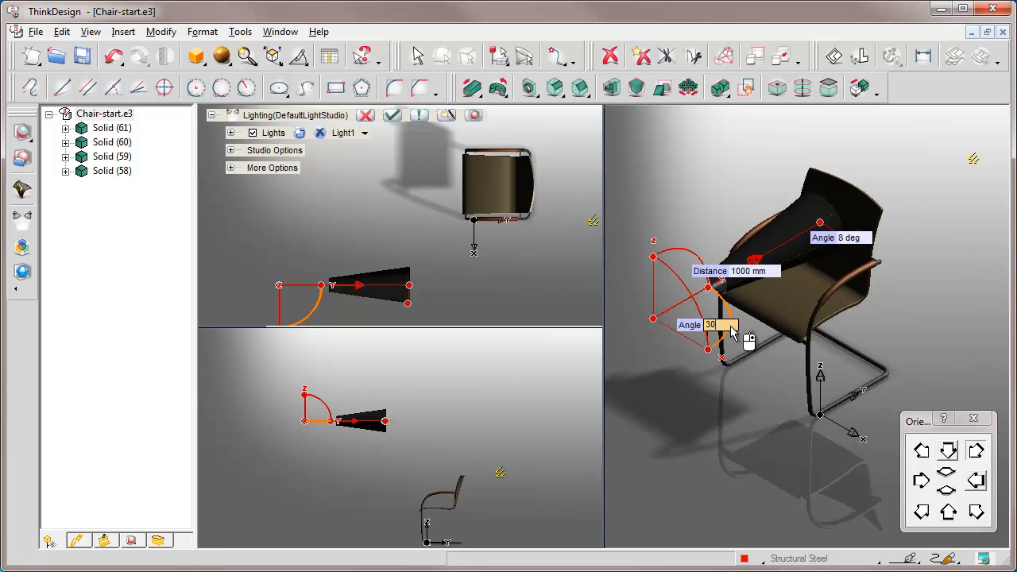
{"action": "key", "text": "Return"}
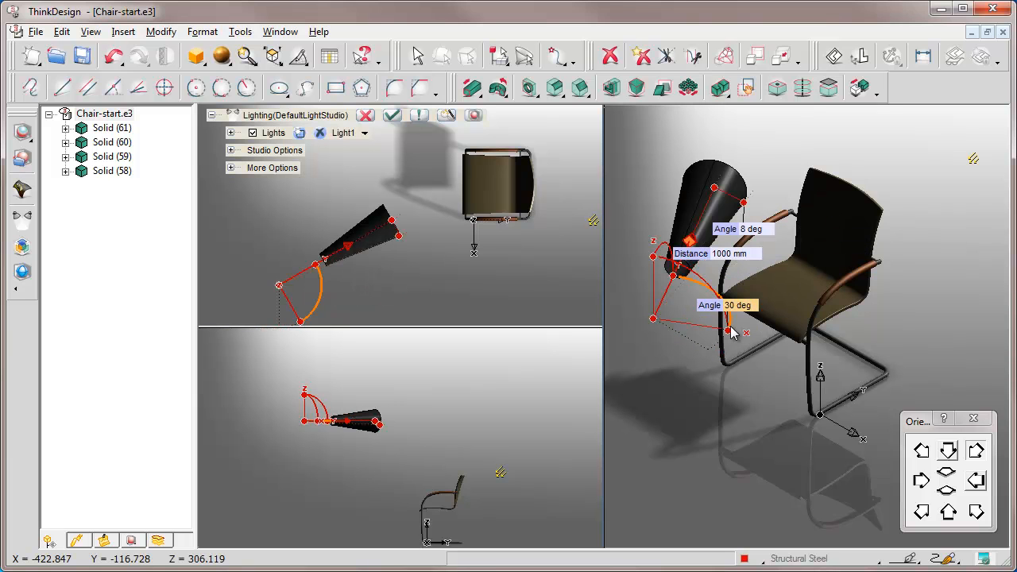
Tilt Light1's spot direction by -27 deg in the YZ plane, towards the seat, and apply the lighting settings
{"action": "left_click", "coordinate": [667, 246]}
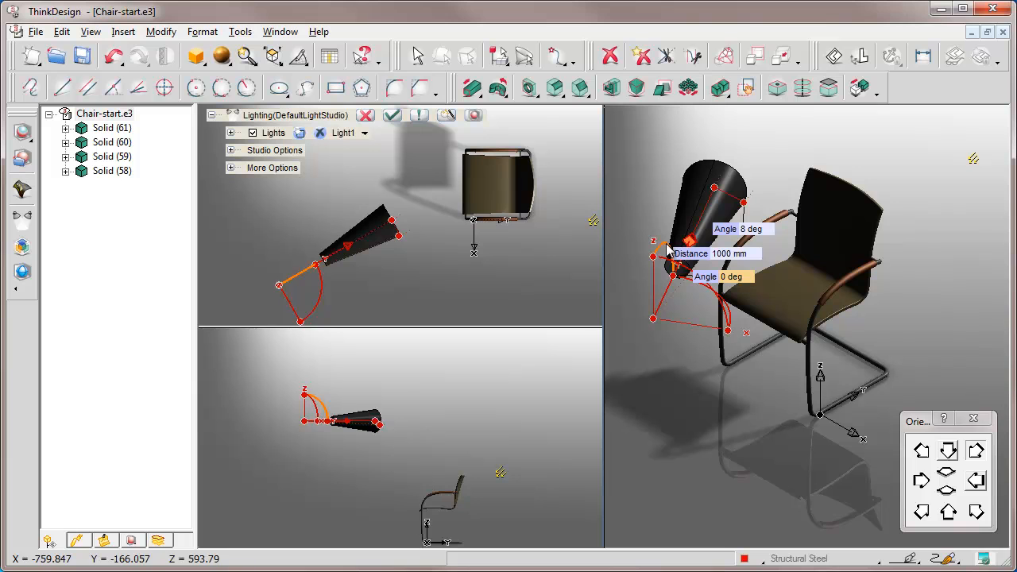
{"action": "left_click", "coordinate": [745, 278]}
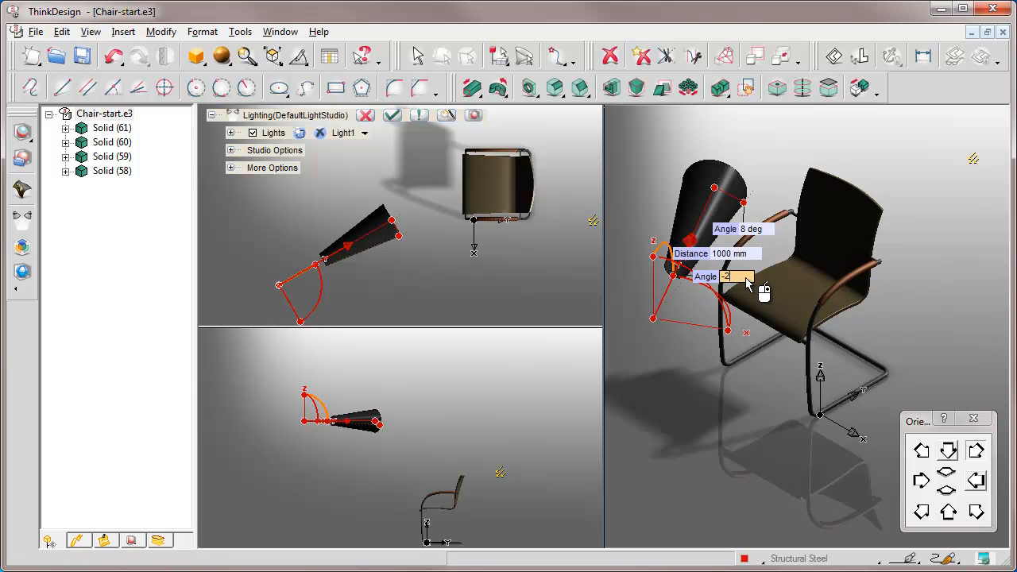
{"action": "type", "text": "-27"}
{"action": "key", "text": "Return"}
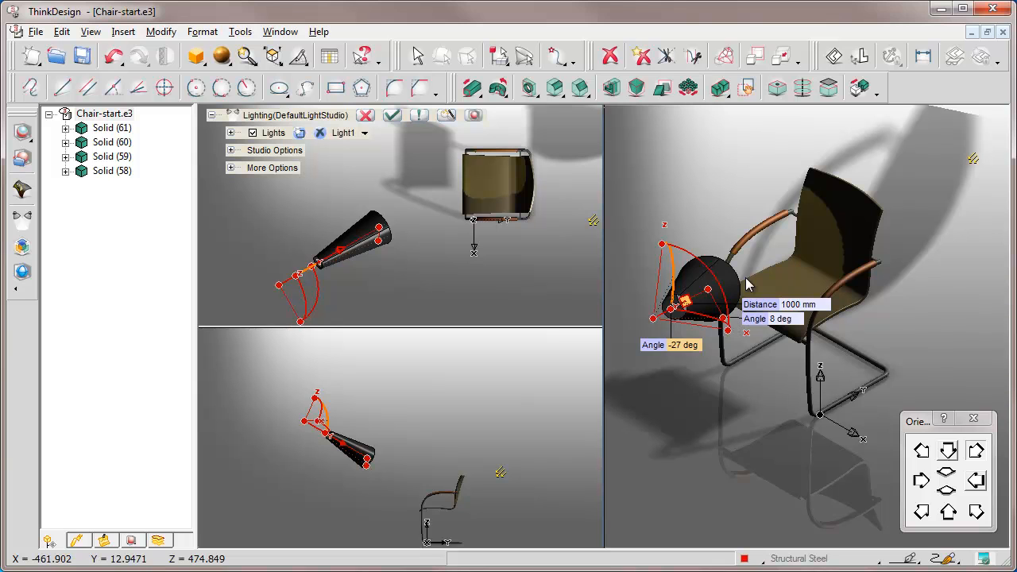
{"action": "middle_click_drag", "start_coordinate": [826, 253], "coordinate": [868, 245]}
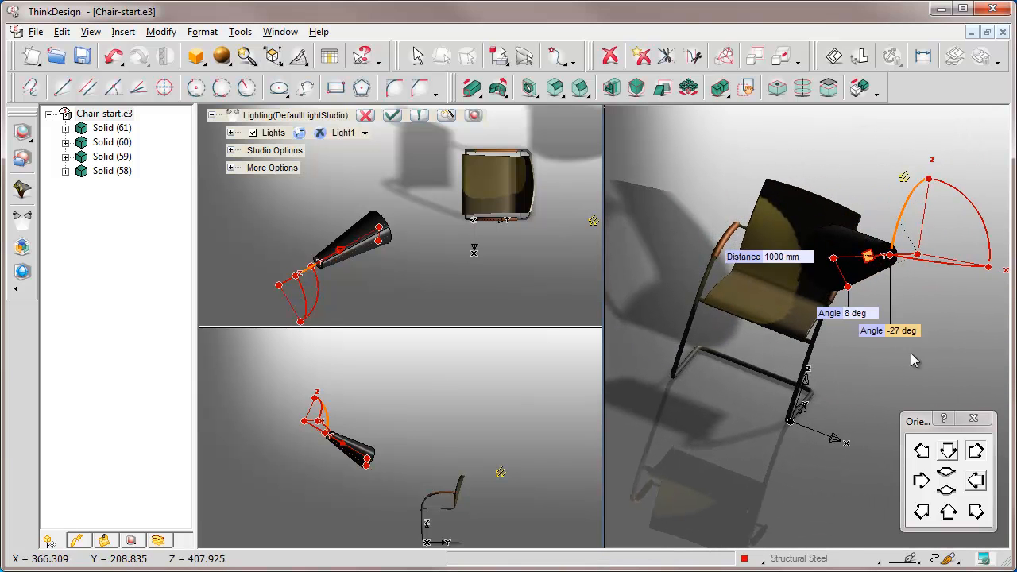
{"action": "left_click", "coordinate": [976, 512]}
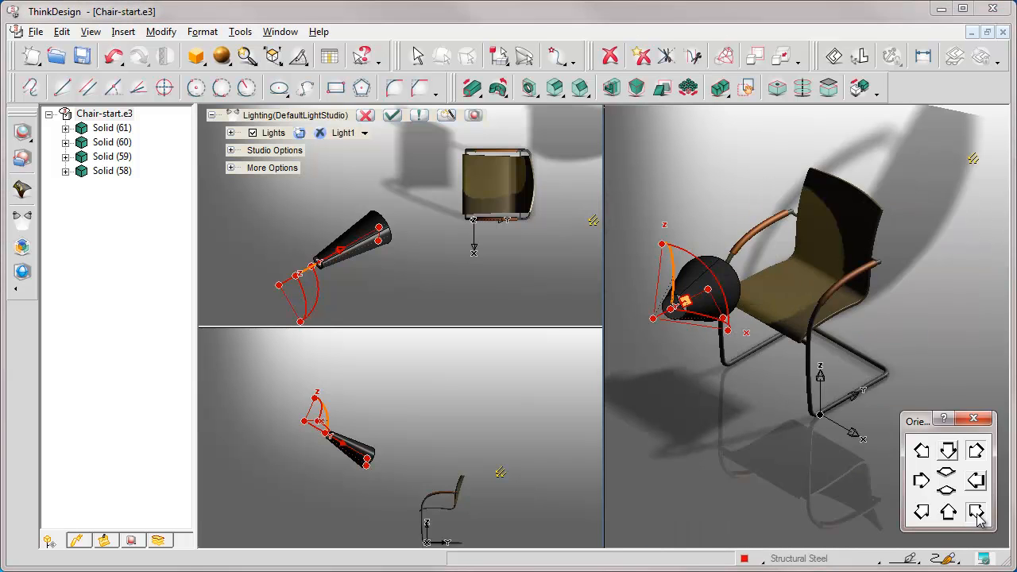
{"action": "left_click", "coordinate": [391, 115]}
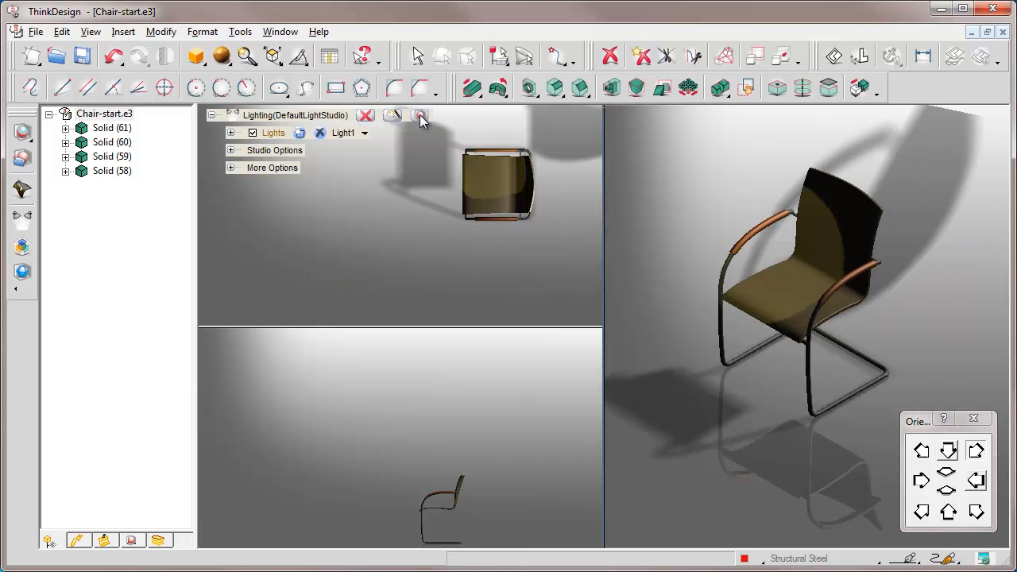
{"action": "left_click", "coordinate": [419, 115]}
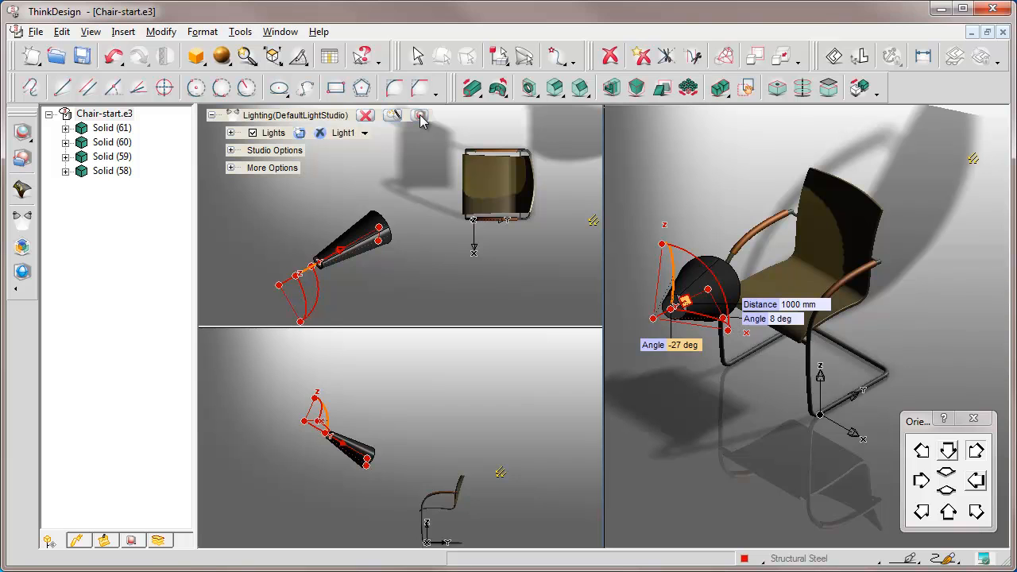
Make Ambient the active light, expand its settings and turn it on
{"action": "left_click", "coordinate": [365, 133]}
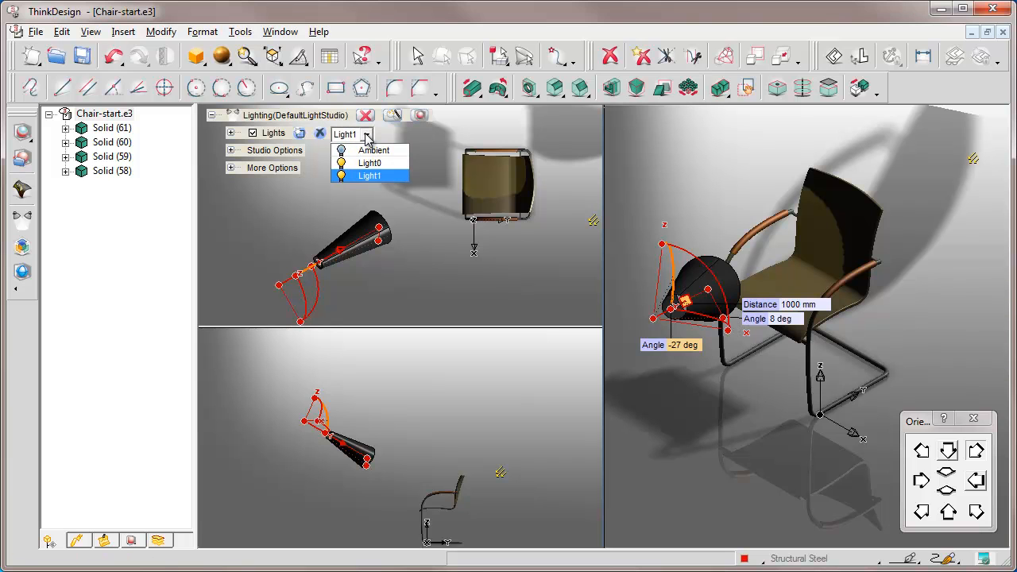
{"action": "left_click", "coordinate": [366, 150]}
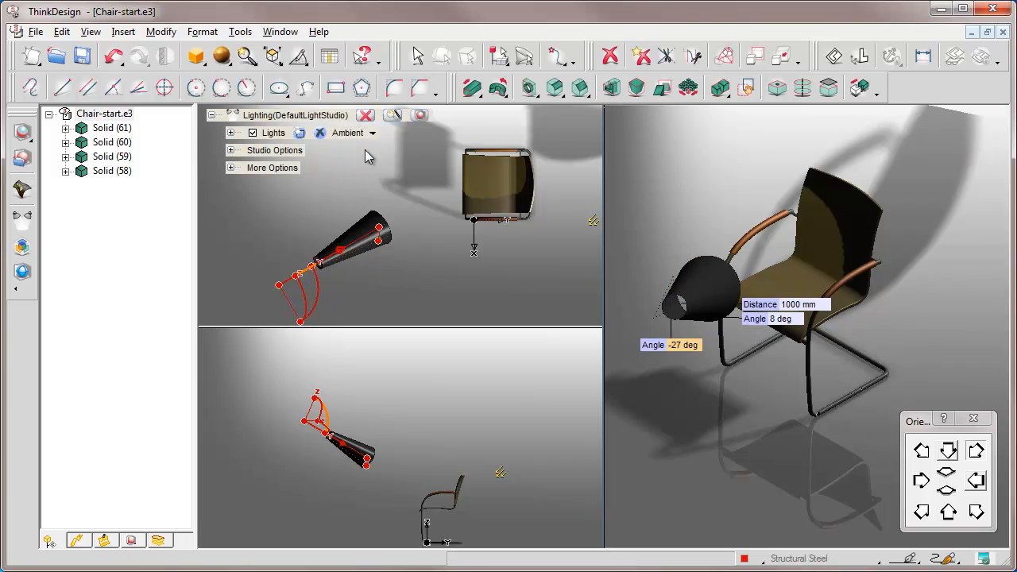
{"action": "left_click", "coordinate": [231, 132]}
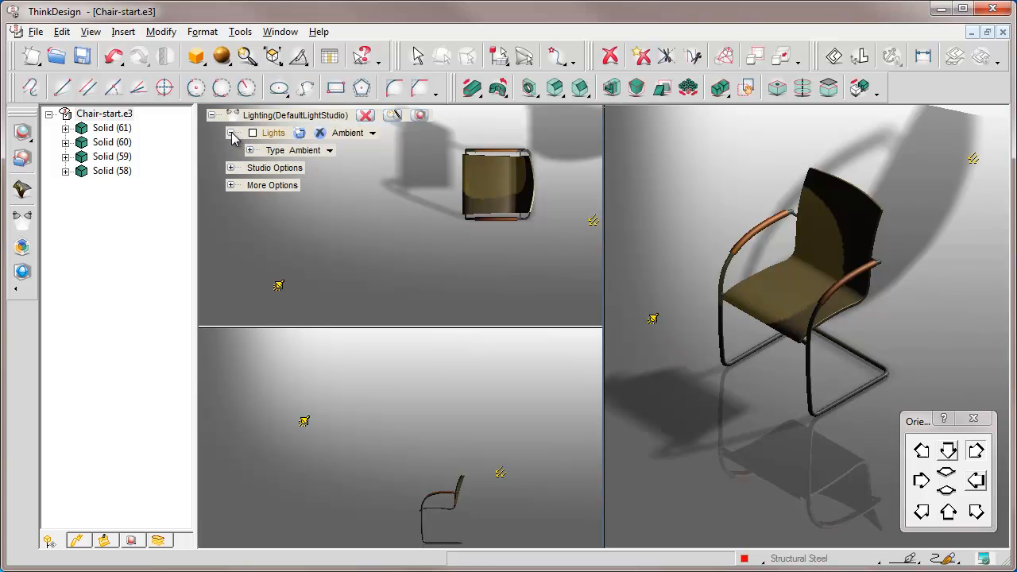
{"action": "left_click", "coordinate": [253, 133]}
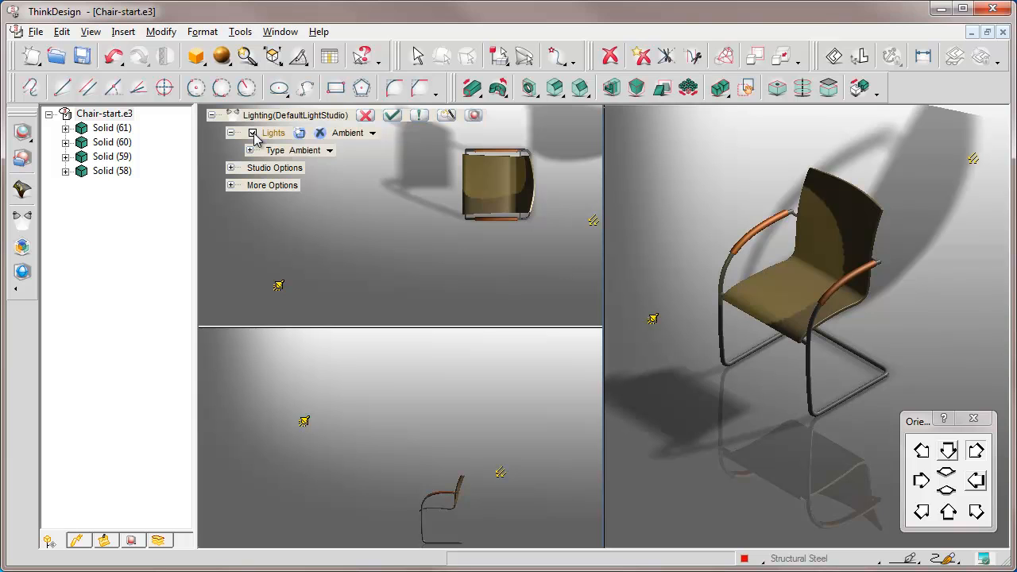
Set the ambient light's intensity to 50 and check the chair's lighting from another angle
{"action": "left_click", "coordinate": [249, 150]}
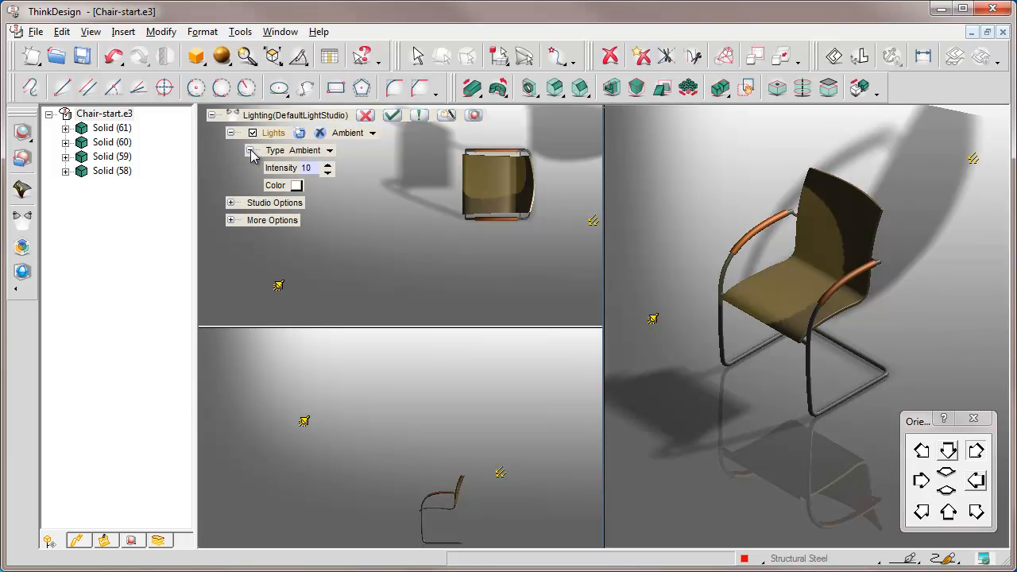
{"action": "left_click", "coordinate": [314, 169]}
{"action": "type", "text": "50"}
{"action": "key", "text": "Return"}
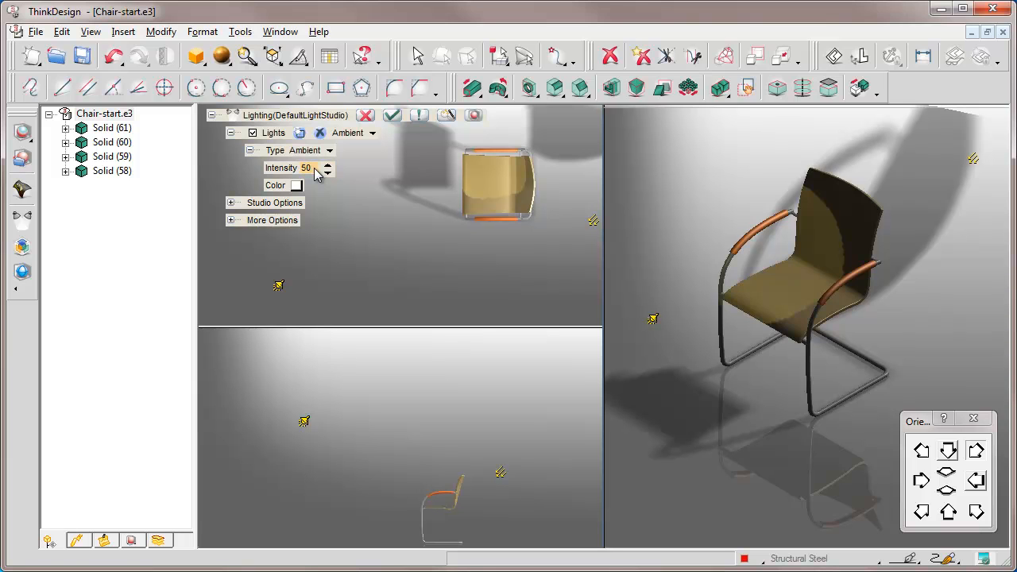
{"action": "middle_click_drag", "start_coordinate": [799, 284], "coordinate": [849, 294]}
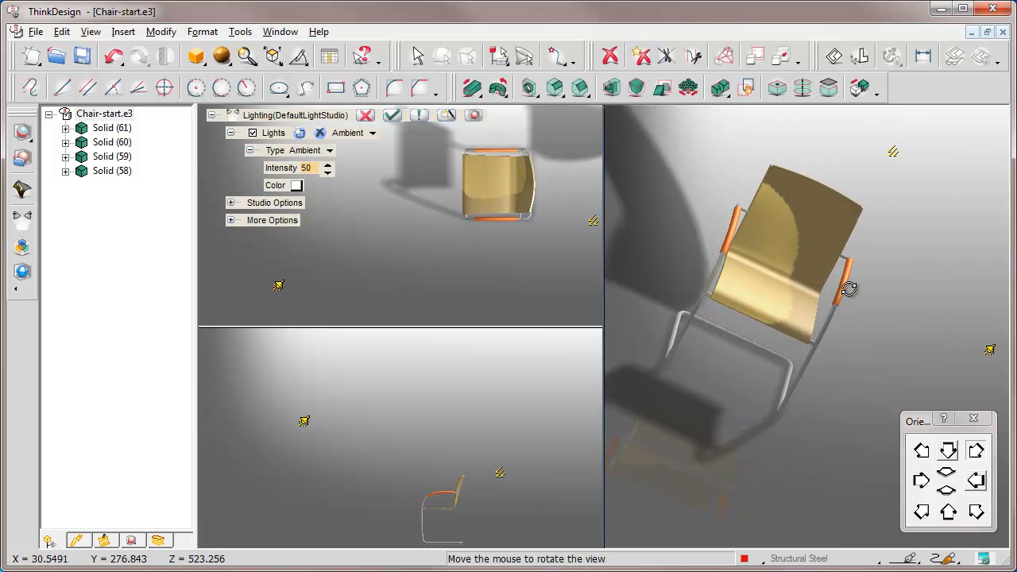
{"action": "left_click", "coordinate": [977, 514]}
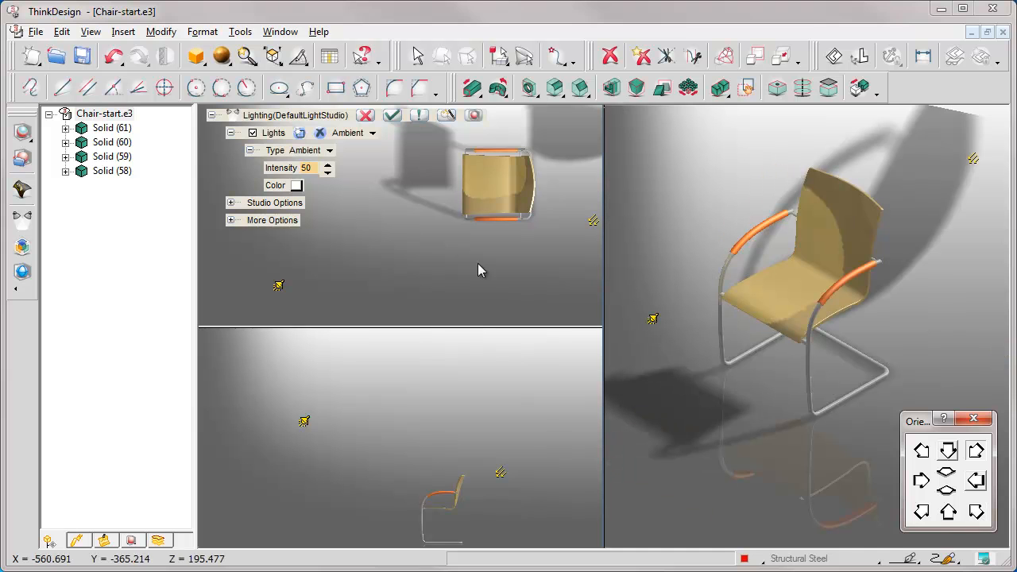
{"action": "left_click", "coordinate": [250, 150]}
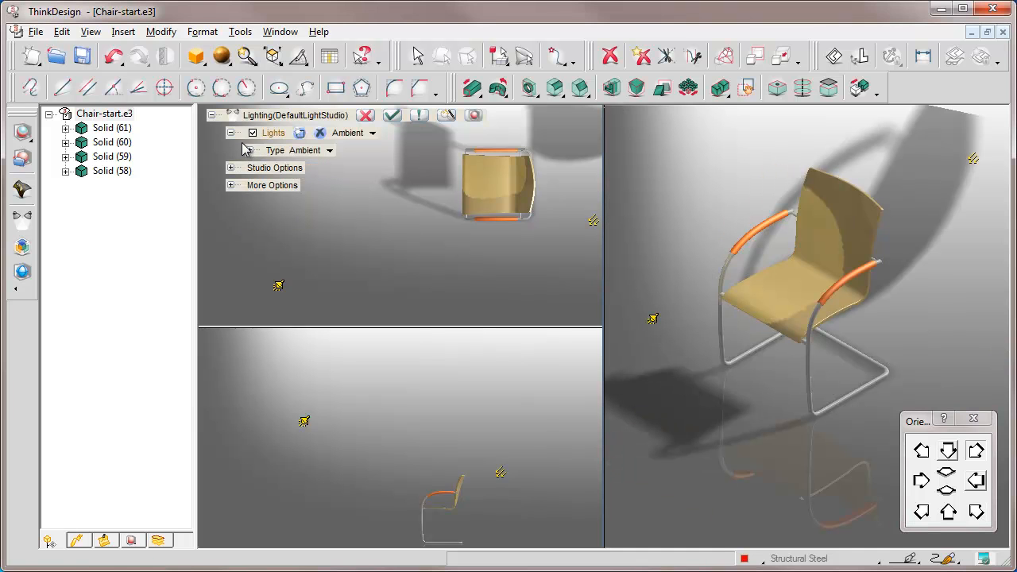
Confirm the studio lighting settings and switch from three viewports back to a single view of the chair
{"action": "left_click", "coordinate": [231, 134]}
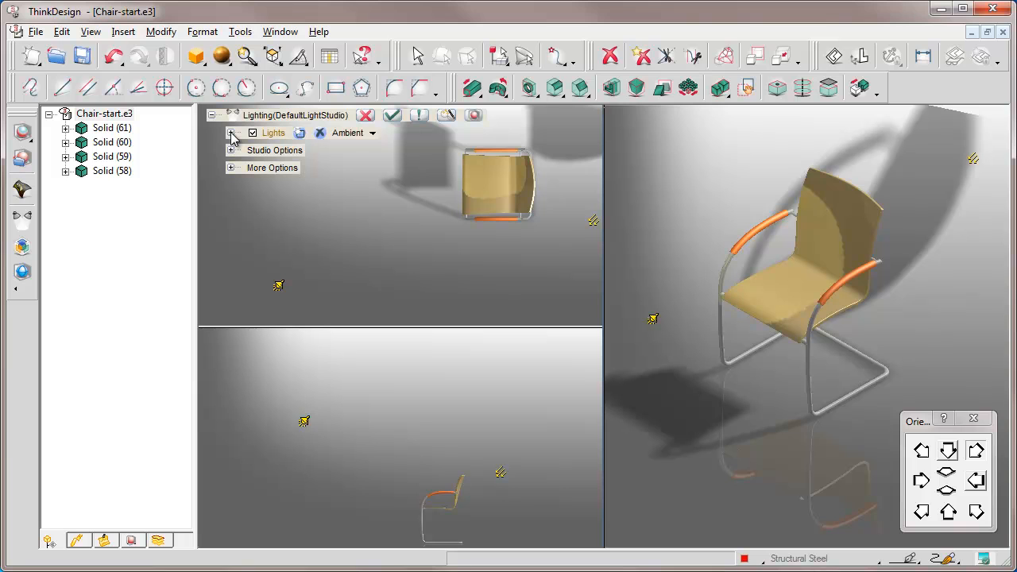
{"action": "left_click", "coordinate": [393, 117]}
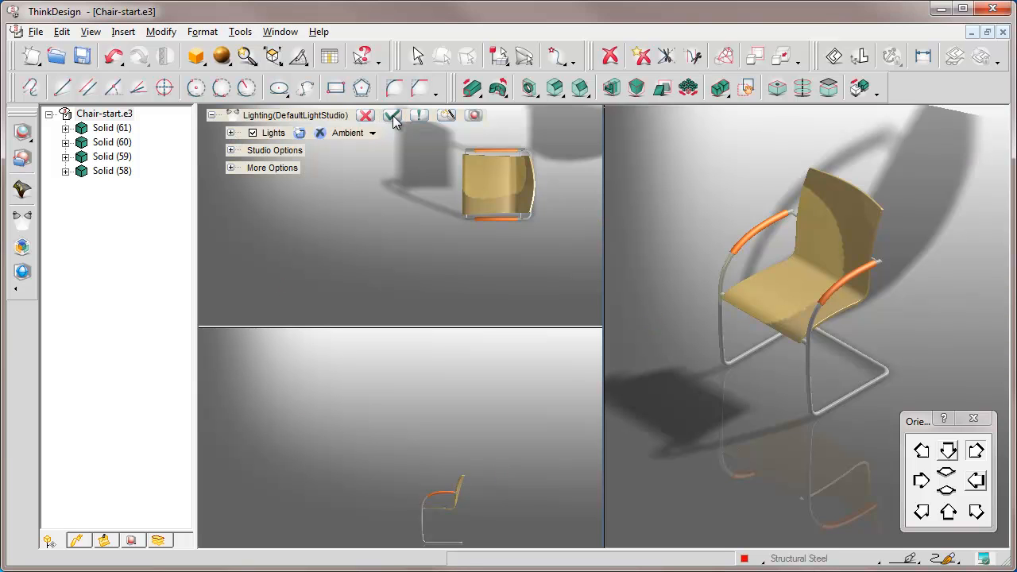
{"action": "right_click", "coordinate": [339, 180]}
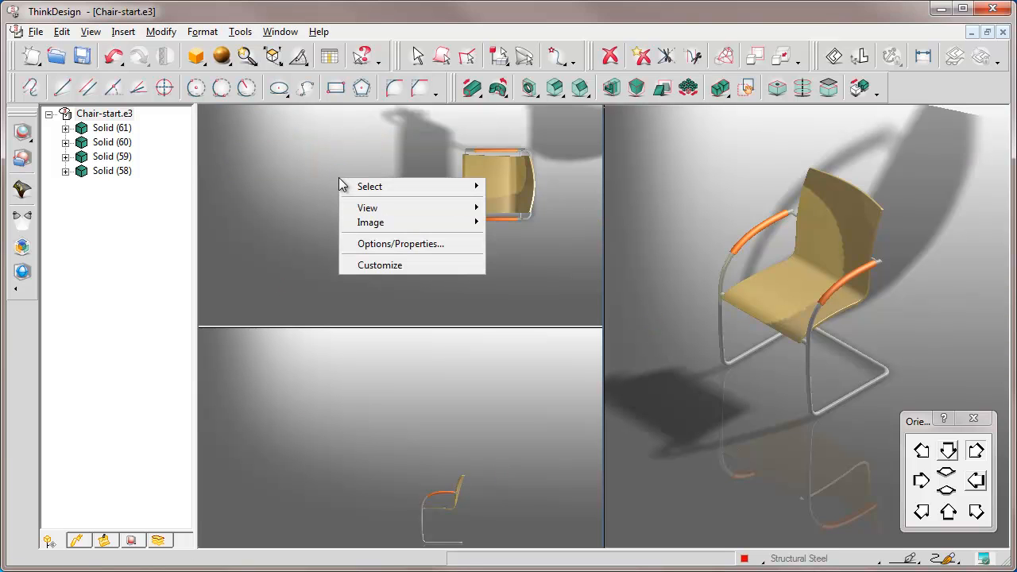
{"action": "mouse_move", "coordinate": [476, 208]}
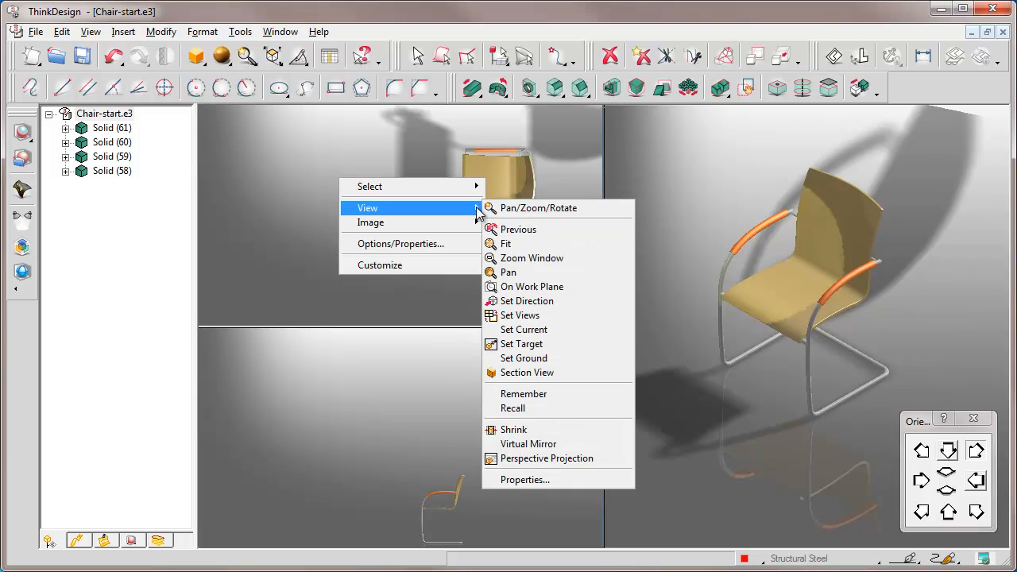
{"action": "left_click", "coordinate": [513, 314]}
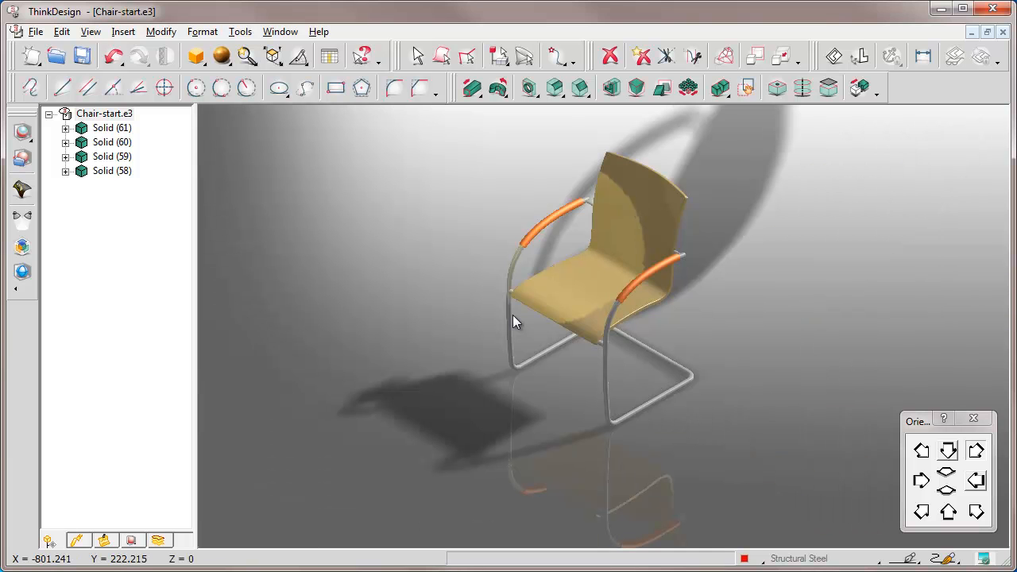
Set a close isometric view of the chair with the orientation palette moved clear of it, and save the file
{"action": "left_click", "coordinate": [976, 513]}
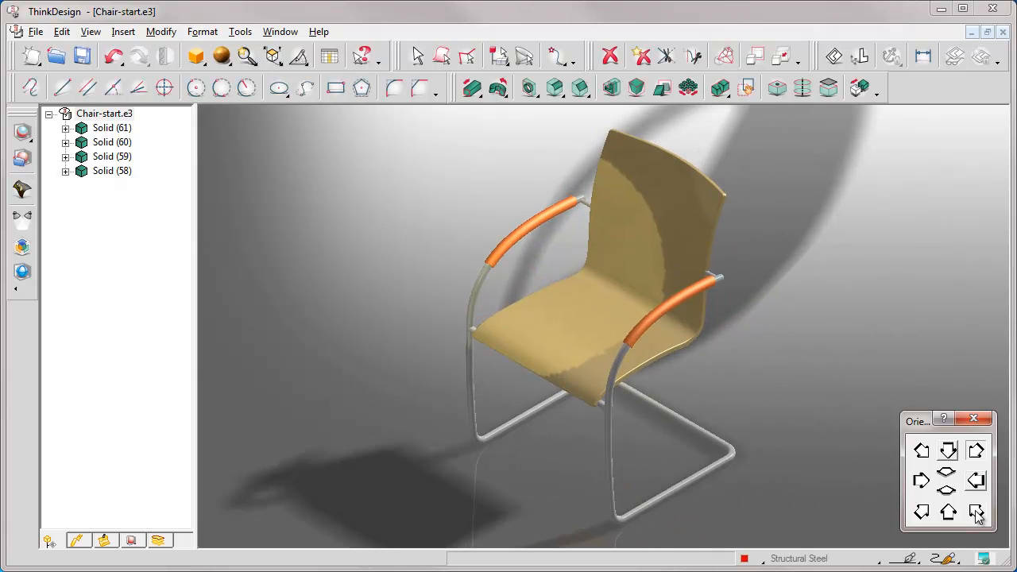
{"action": "left_click_drag", "start_coordinate": [924, 422], "coordinate": [912, 141]}
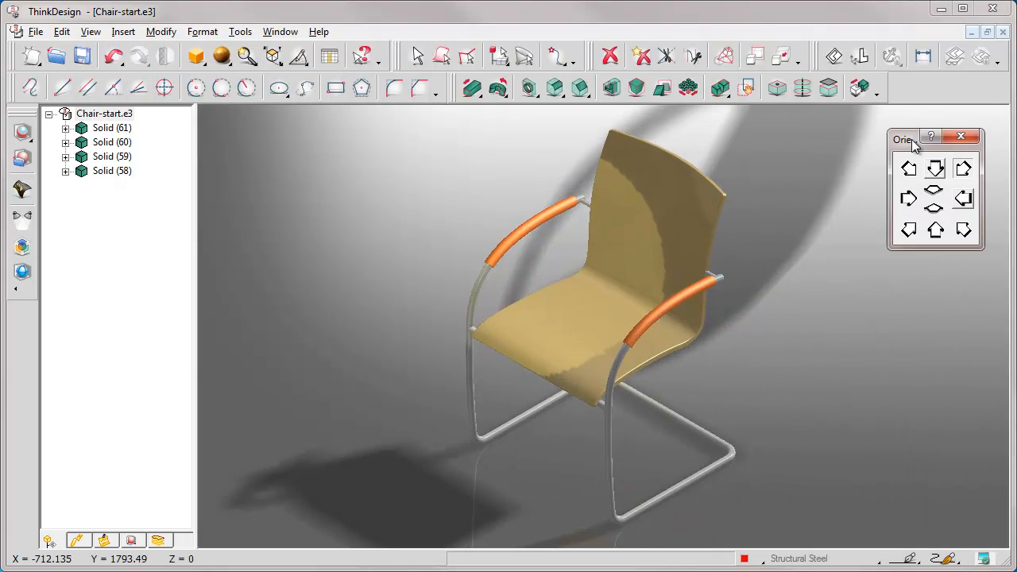
{"action": "left_click", "coordinate": [82, 56]}
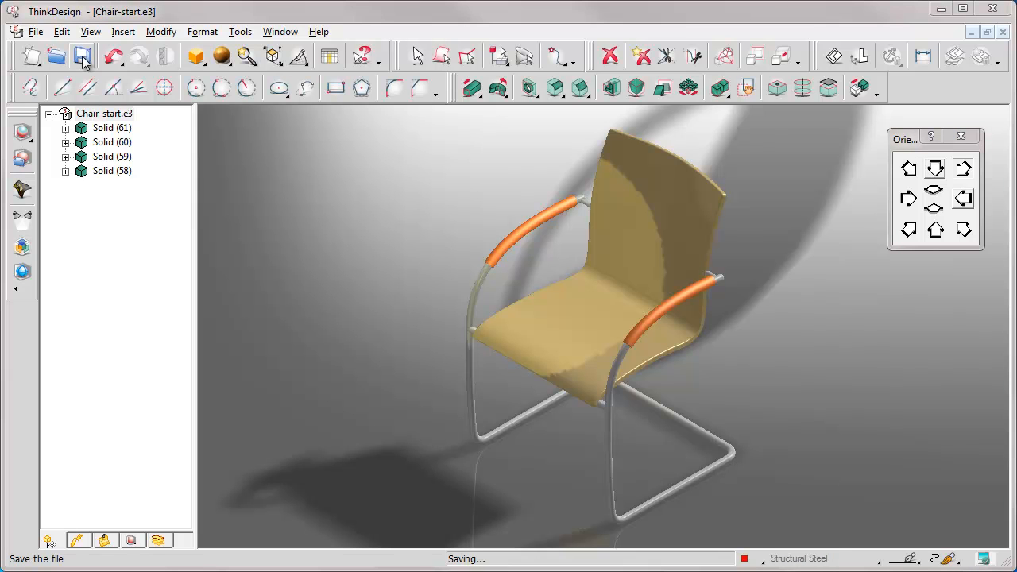